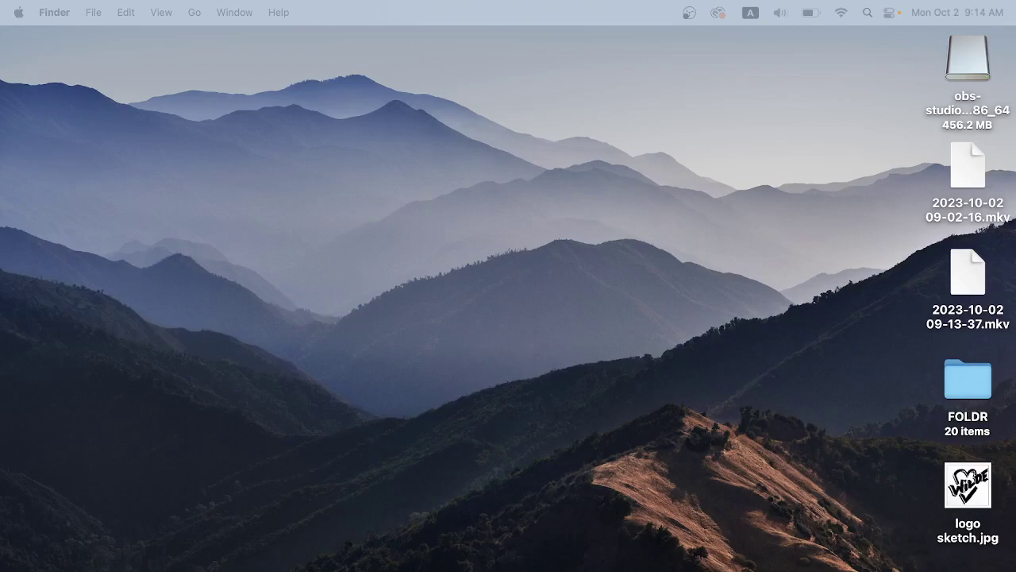
# - Open the desktop image logo sketch.jpg with Adobe Illustrator 2023
pyautogui.click(785, 525)
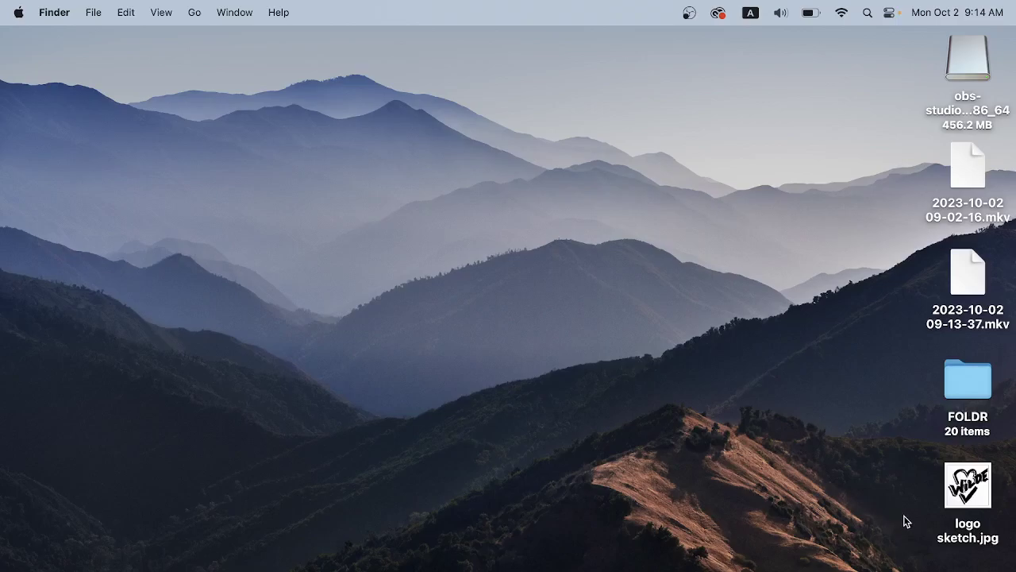
pyautogui.rightClick(968, 486)
pyautogui.moveTo(893, 348)
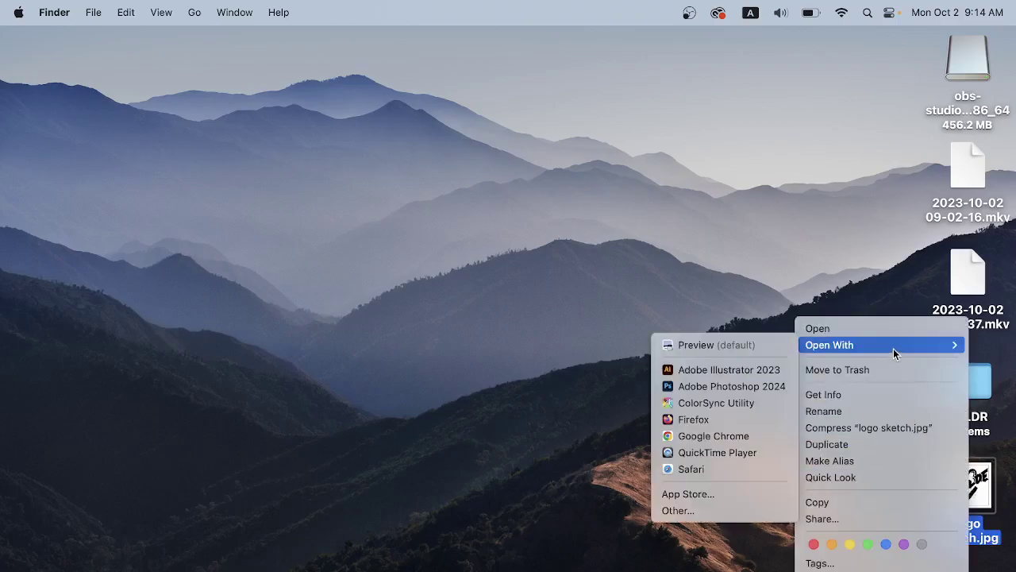
pyautogui.click(731, 368)
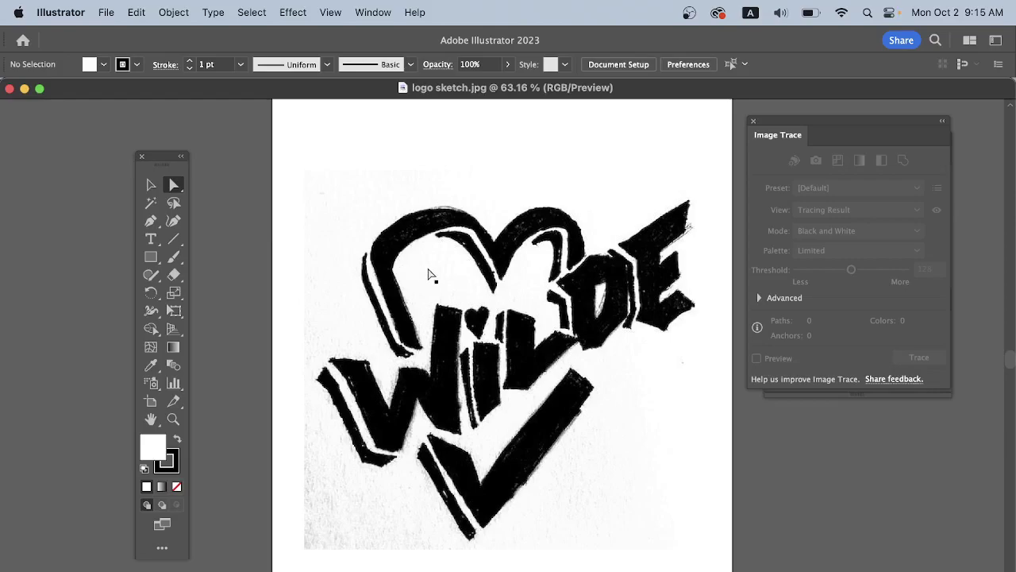
# - Close the floating Image Trace panel and the Color and Pathfinder panel group, leaving the sketch deselected
pyautogui.click(482, 324)
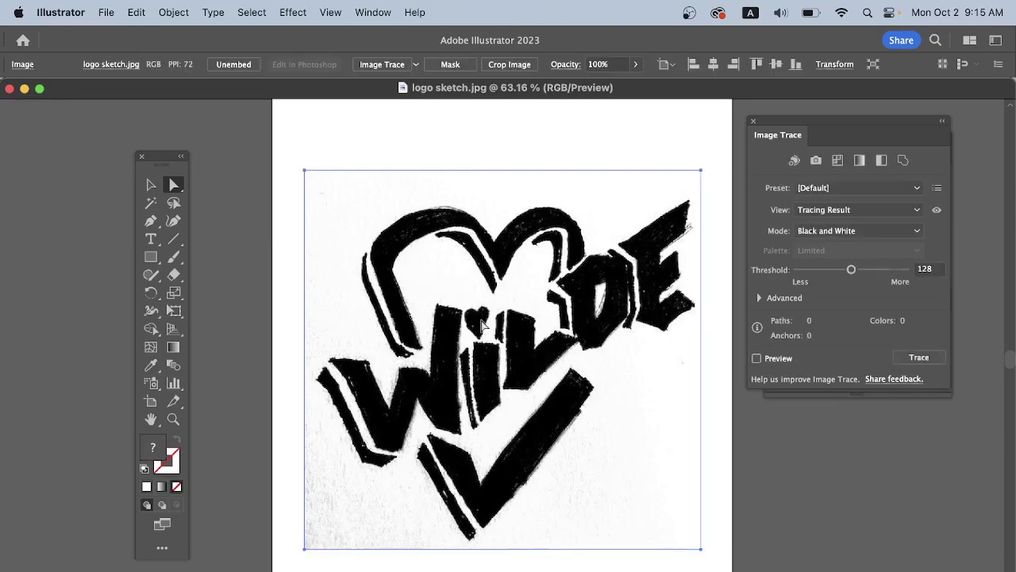
pyautogui.click(755, 123)
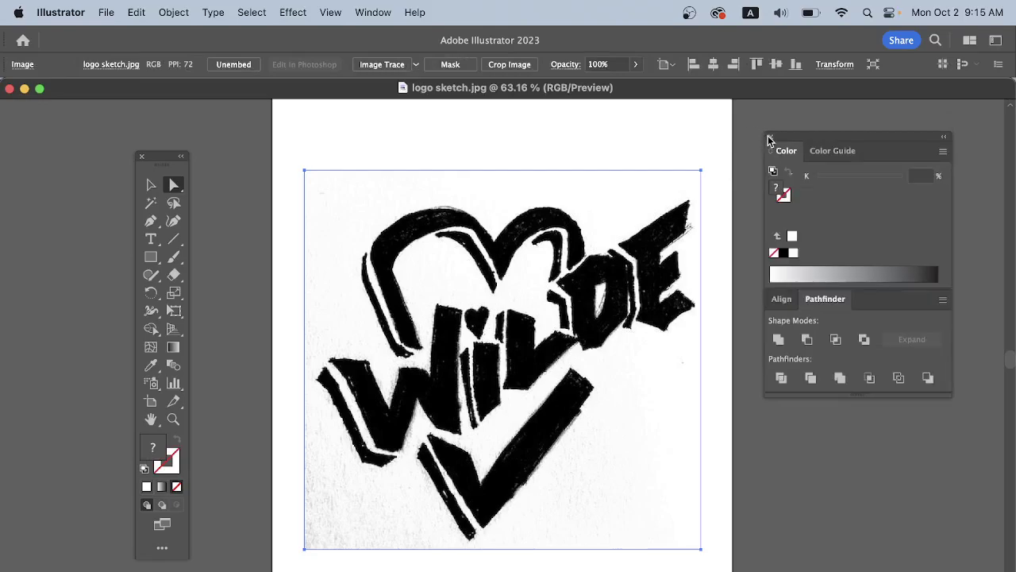
pyautogui.click(769, 138)
pyautogui.click(600, 150)
pyautogui.click(572, 300)
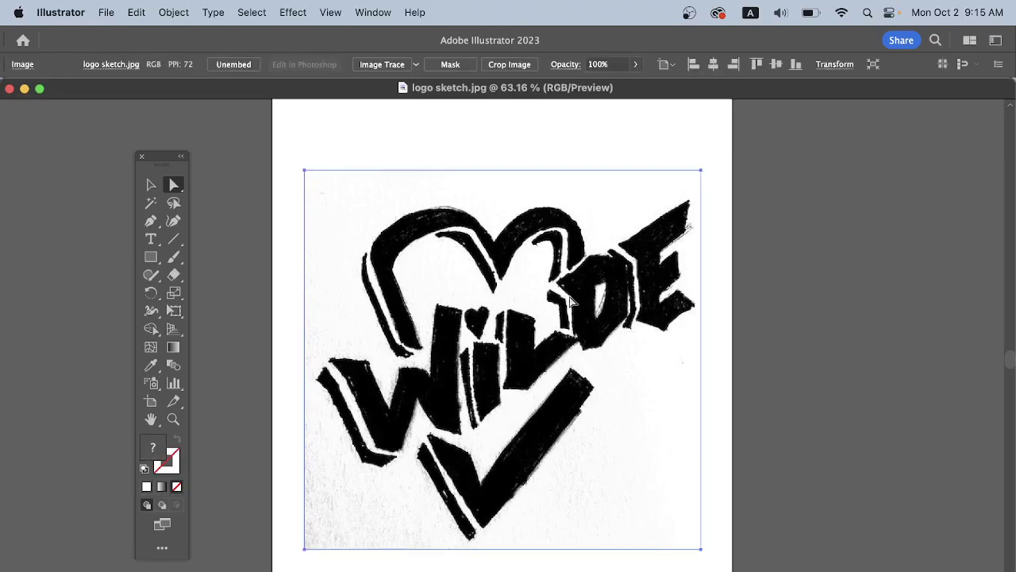
pyautogui.click(619, 140)
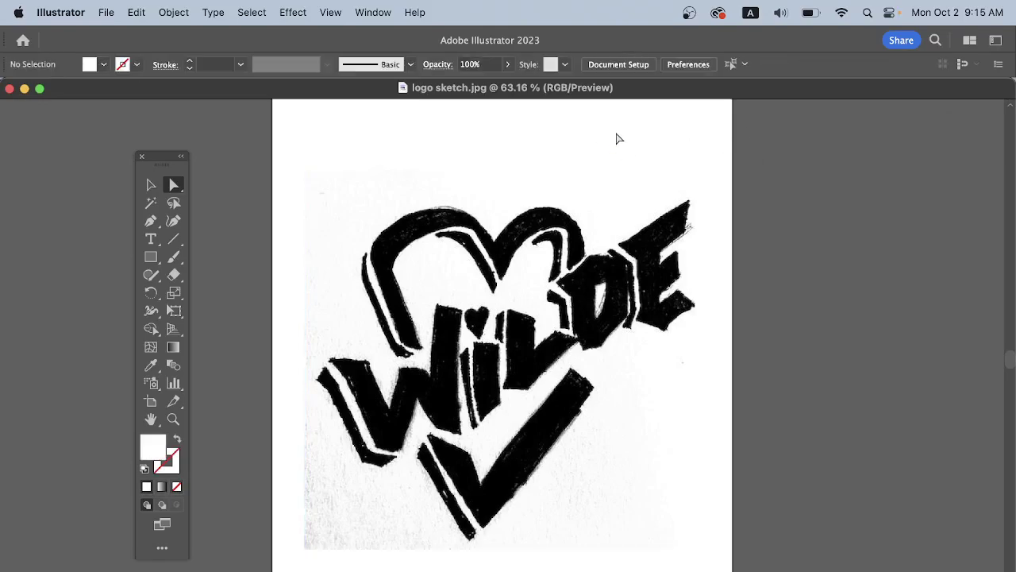
# - Show the Image Trace panel beside the artboard and turn on its preview for the selected logo sketch
pyautogui.click(374, 13)
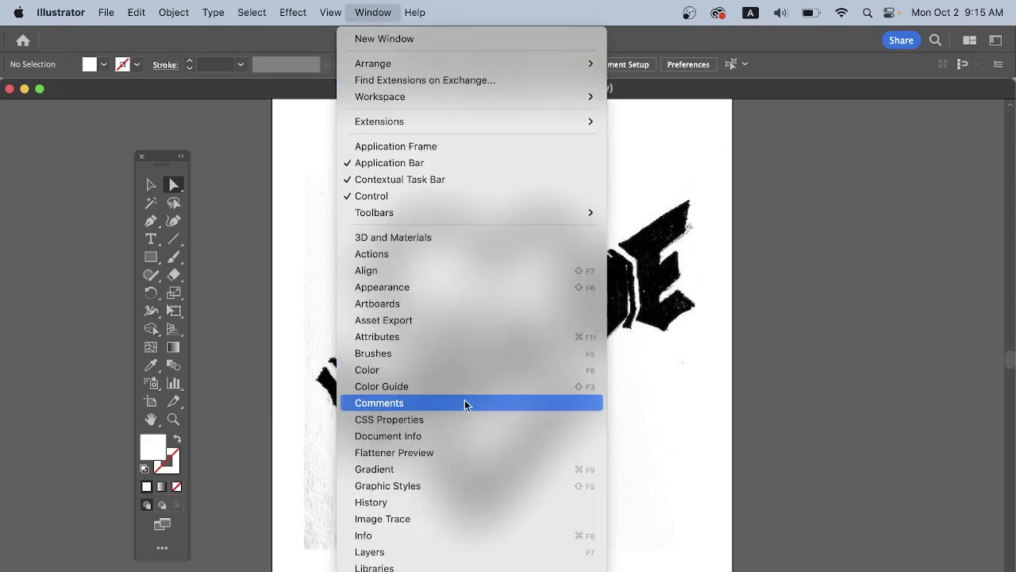
pyautogui.click(472, 519)
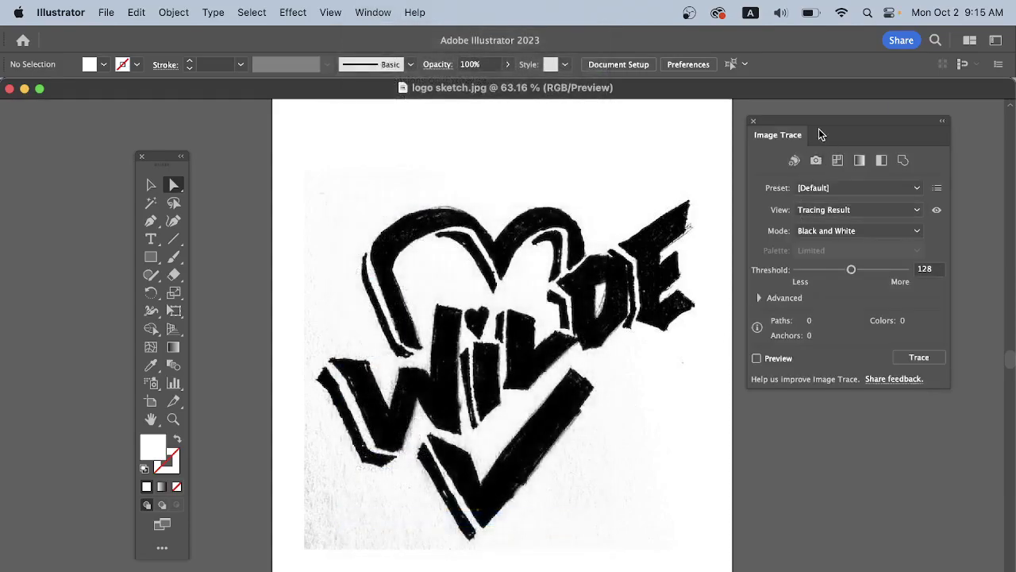
pyautogui.moveTo(817, 119); pyautogui.dragTo(817, 217)
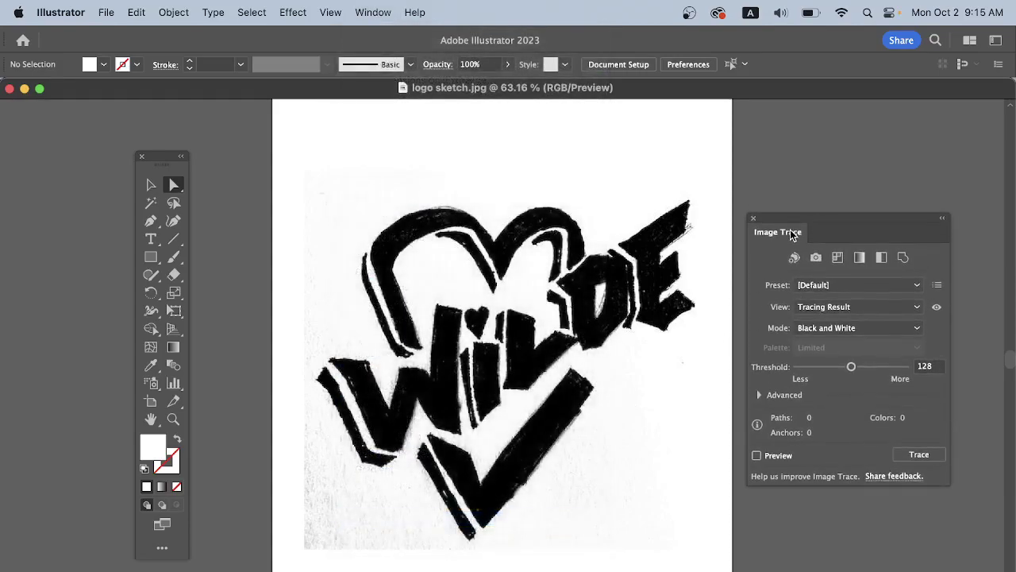
pyautogui.click(578, 314)
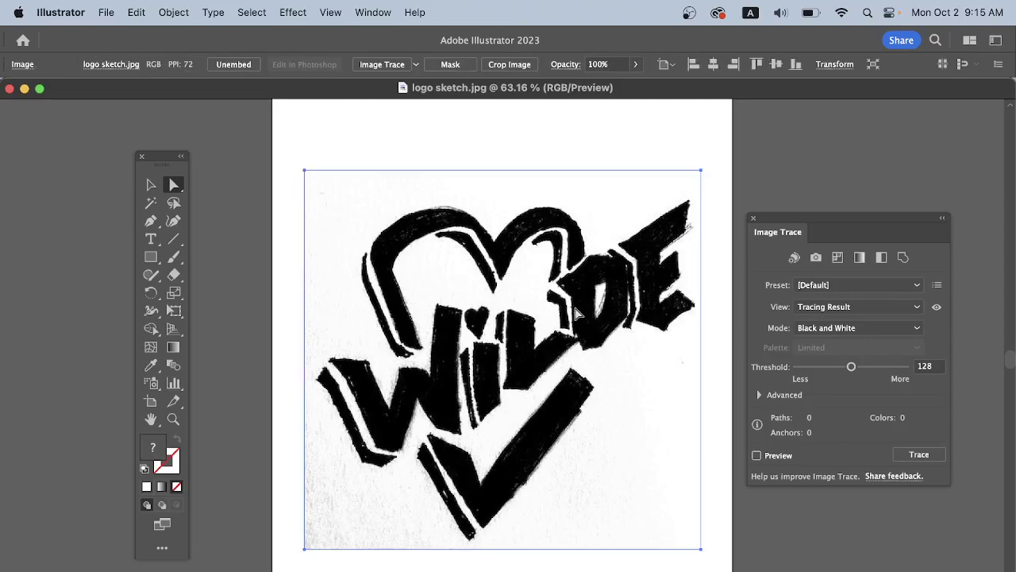
pyautogui.click(755, 455)
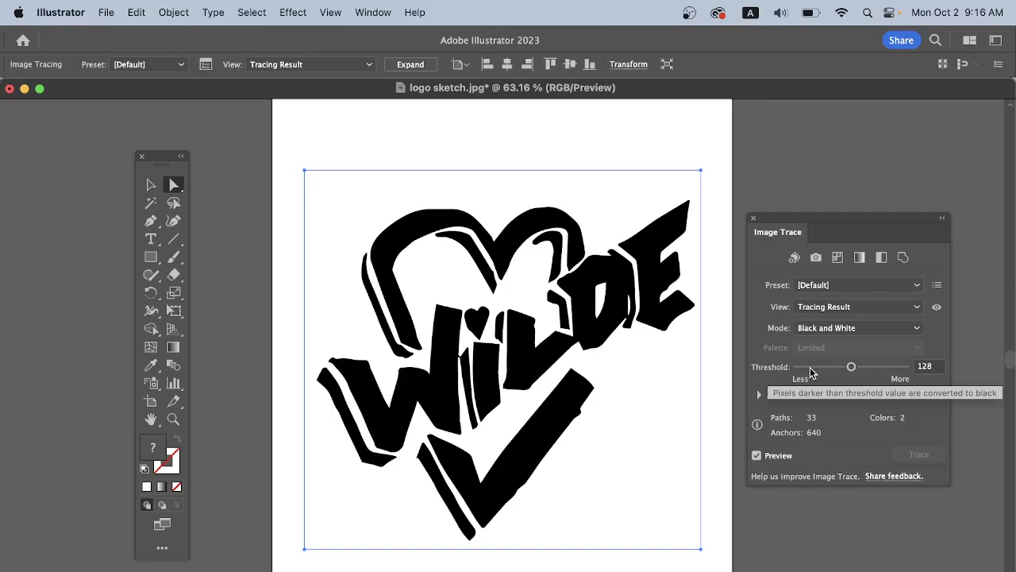
# - Apply the Black and White Logo preset to the sketch's image trace
pyautogui.click(817, 308)
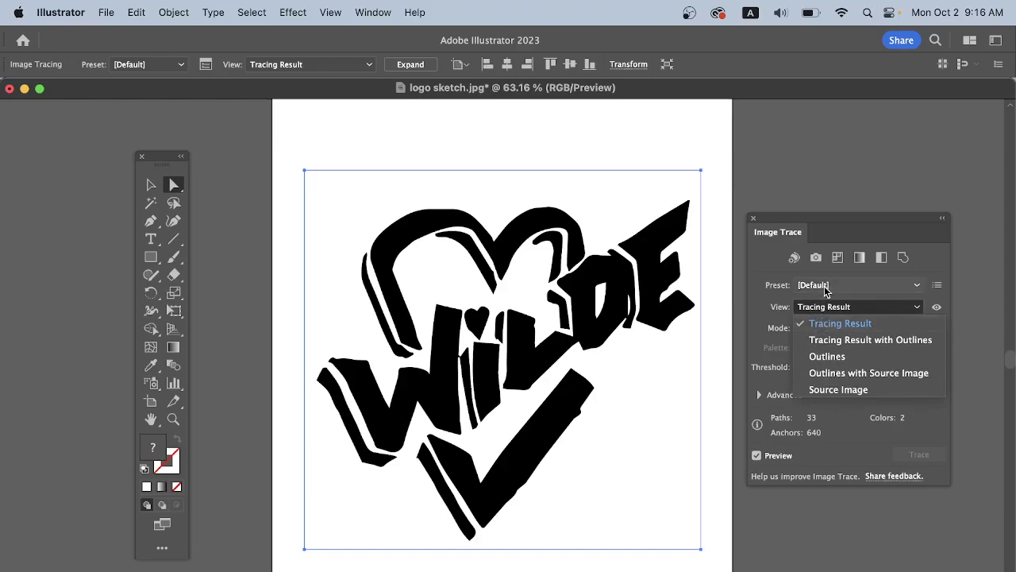
pyautogui.click(828, 288)
pyautogui.click(829, 287)
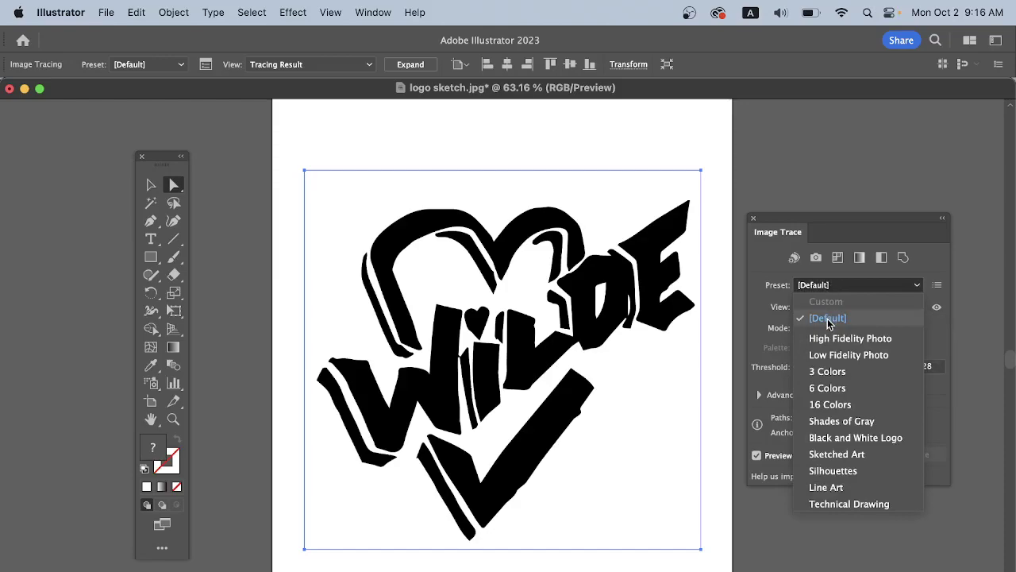
pyautogui.click(856, 439)
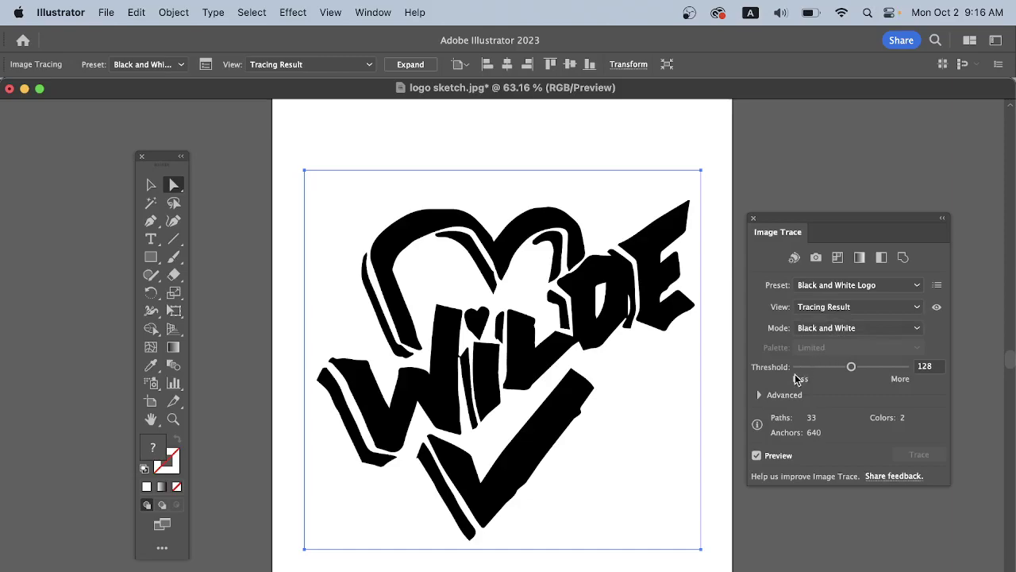
# - Try different threshold levels for the logo trace and settle on a threshold of 25
pyautogui.moveTo(851, 368); pyautogui.dragTo(783, 373)
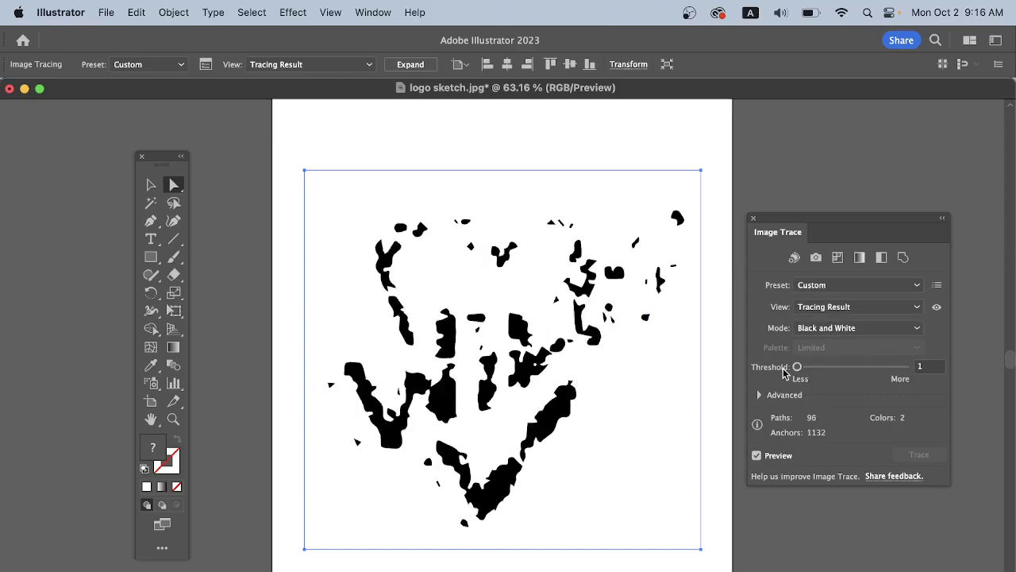
pyautogui.moveTo(798, 368)
pyautogui.mouseDown()
pyautogui.moveTo(909, 372)
pyautogui.moveTo(816, 370)
pyautogui.mouseUp()
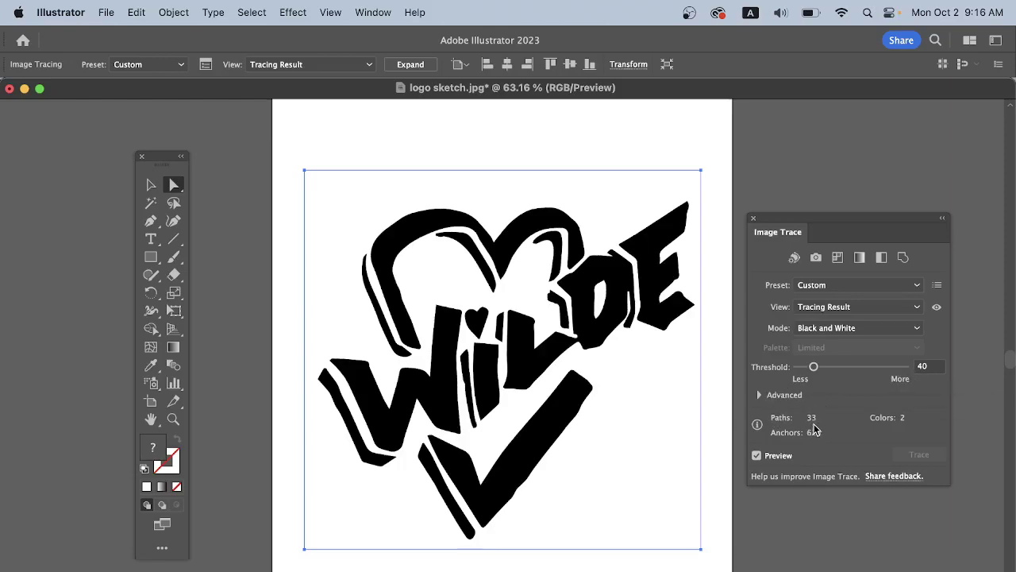
pyautogui.moveTo(813, 370); pyautogui.dragTo(816, 371)
pyautogui.moveTo(816, 370)
pyautogui.mouseDown()
pyautogui.moveTo(790, 369)
pyautogui.moveTo(808, 370)
pyautogui.mouseUp()
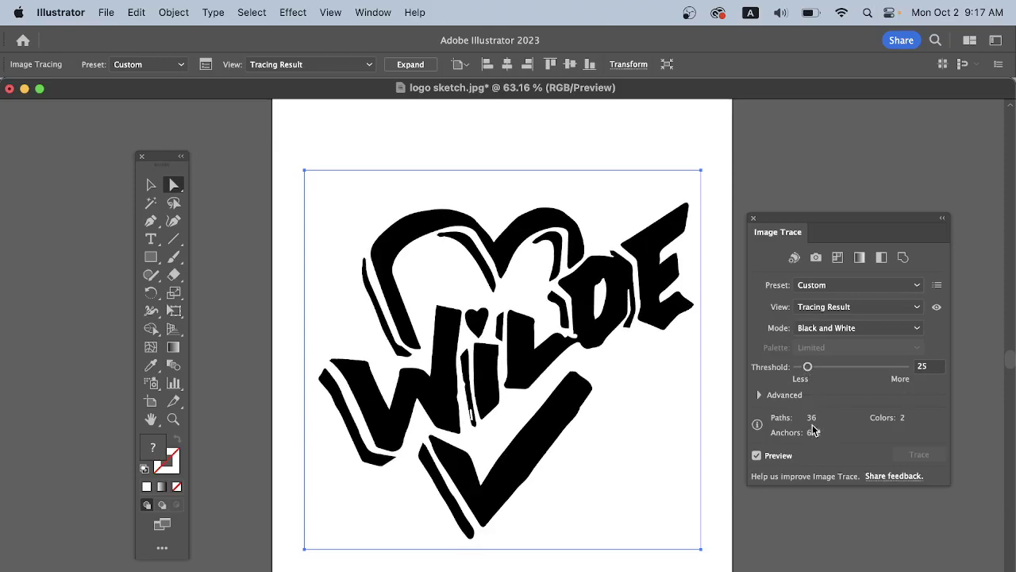
# - Turn the trace preview off, run the trace on the sketch, and deselect the traced logo
pyautogui.click(756, 458)
pyautogui.click(757, 458)
pyautogui.click(757, 458)
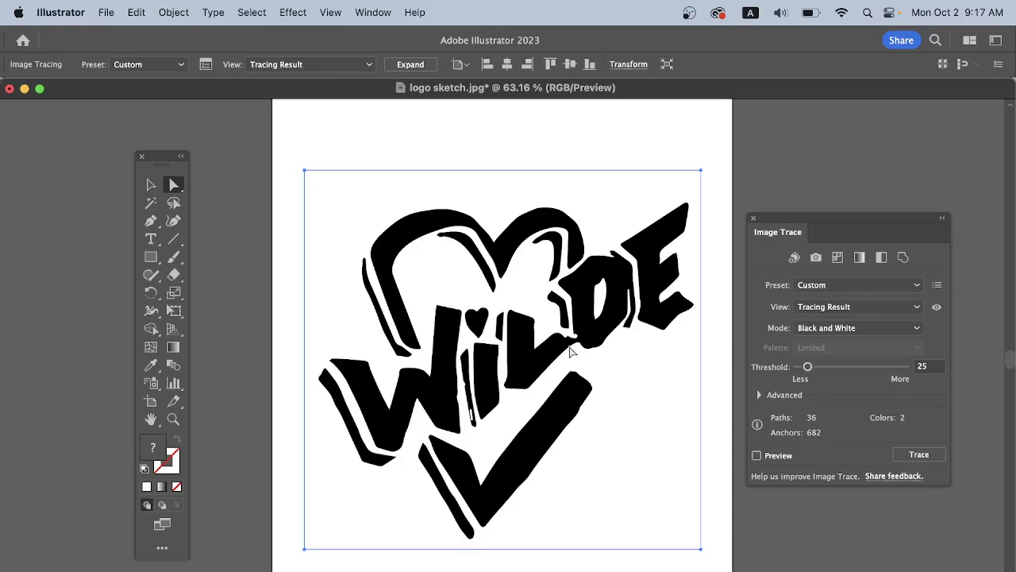
pyautogui.click(918, 454)
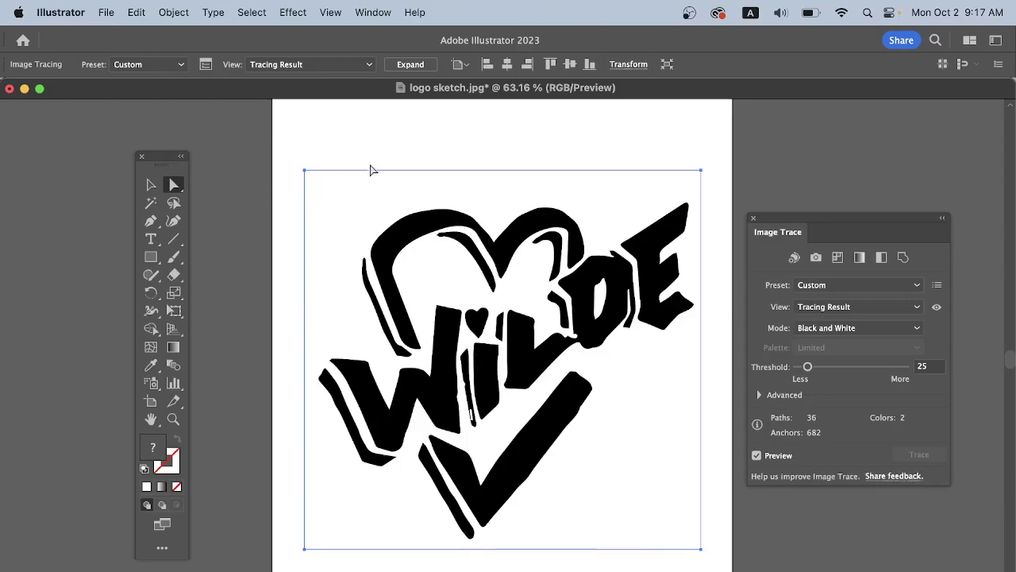
pyautogui.click(239, 191)
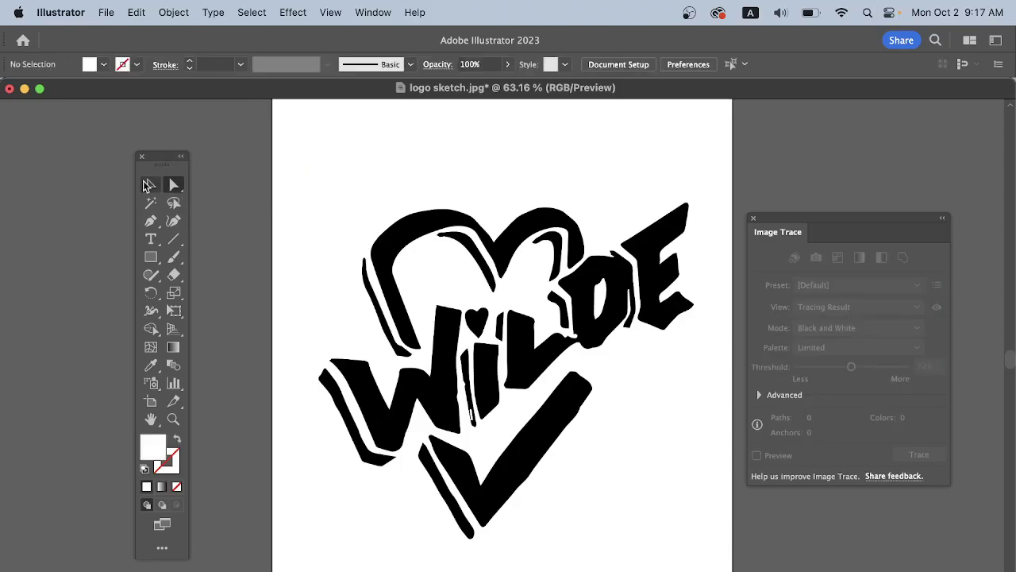
# - Expand the traced logo into editable vector paths with Object and Fill included
pyautogui.click(423, 251)
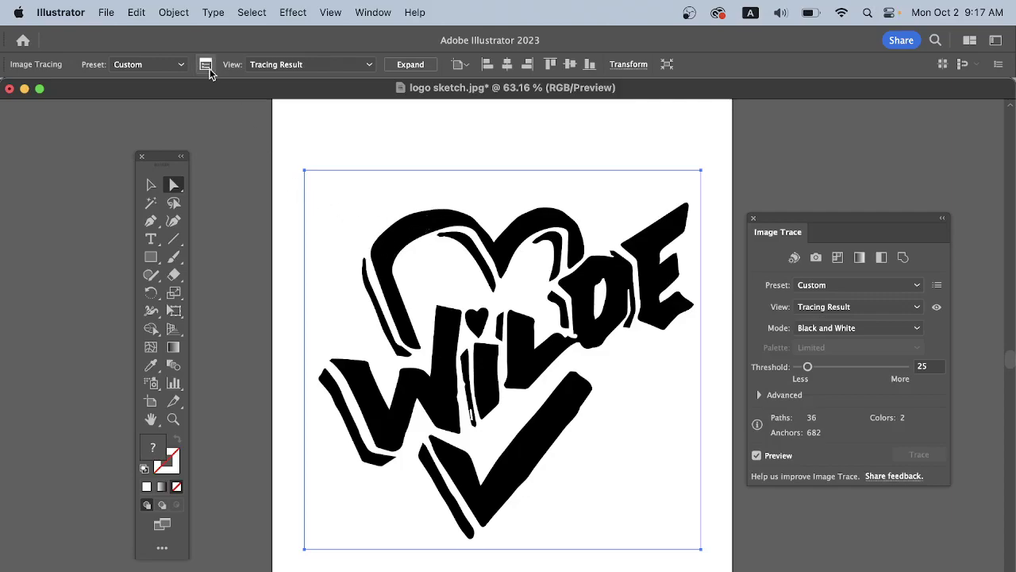
pyautogui.click(174, 12)
pyautogui.moveTo(176, 516)
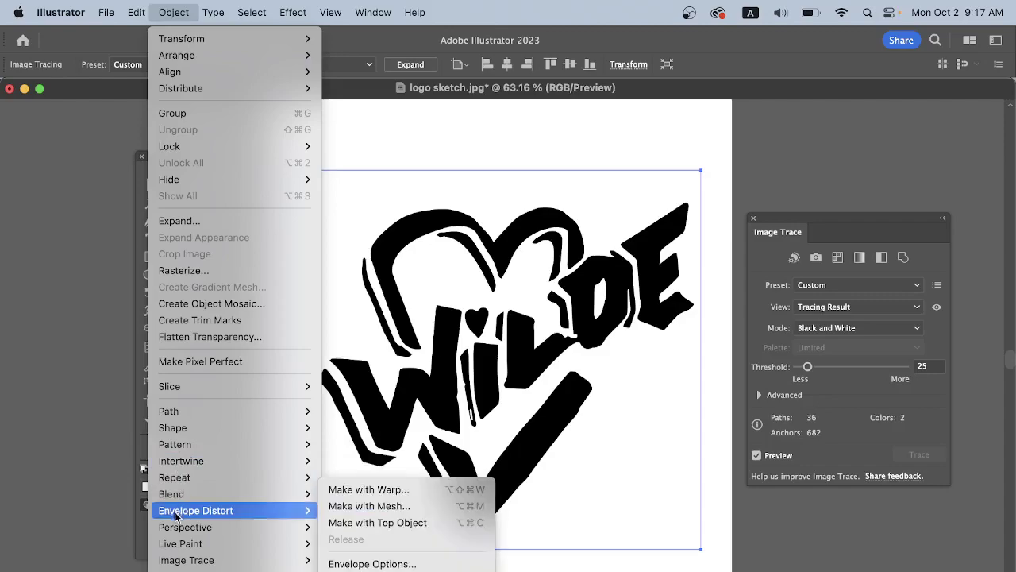
pyautogui.moveTo(188, 563)
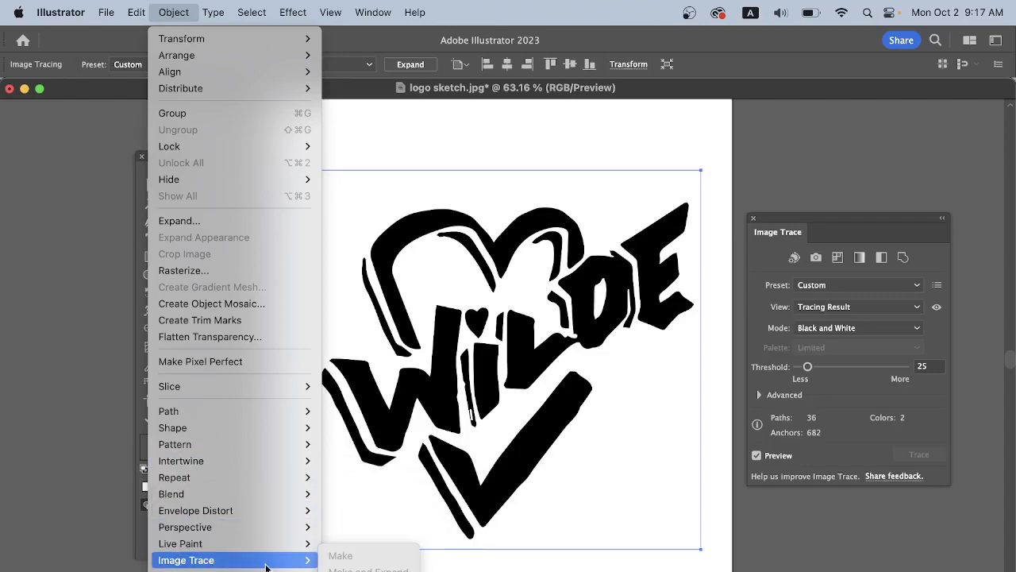
pyautogui.click(189, 221)
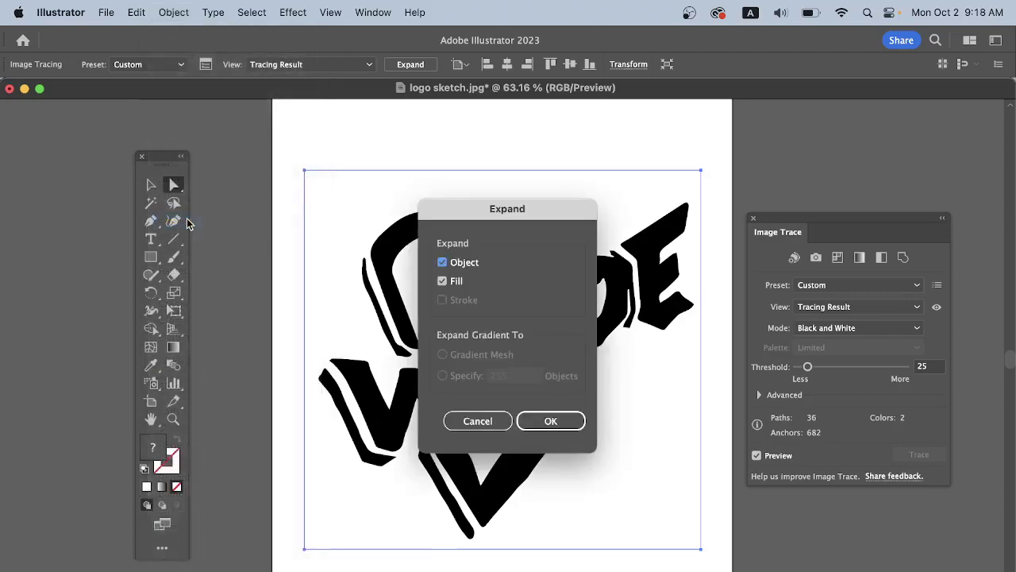
pyautogui.click(544, 419)
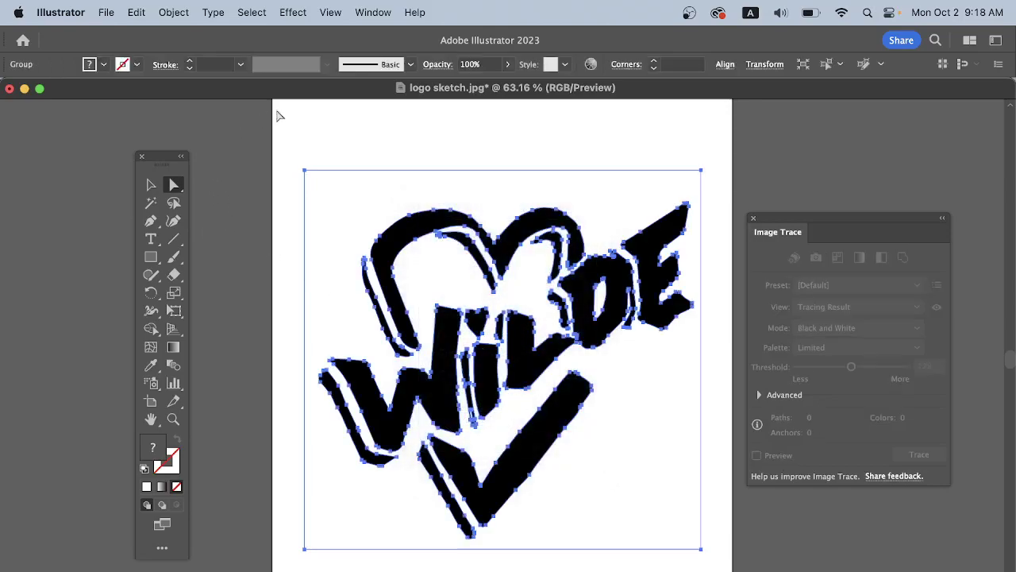
pyautogui.click(173, 12)
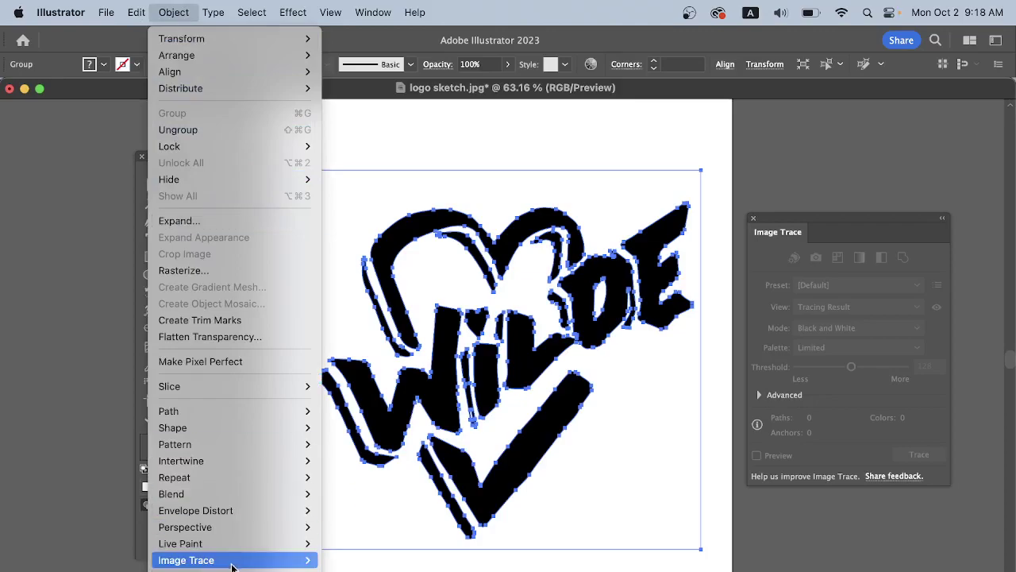
pyautogui.moveTo(235, 562)
pyautogui.click(514, 154)
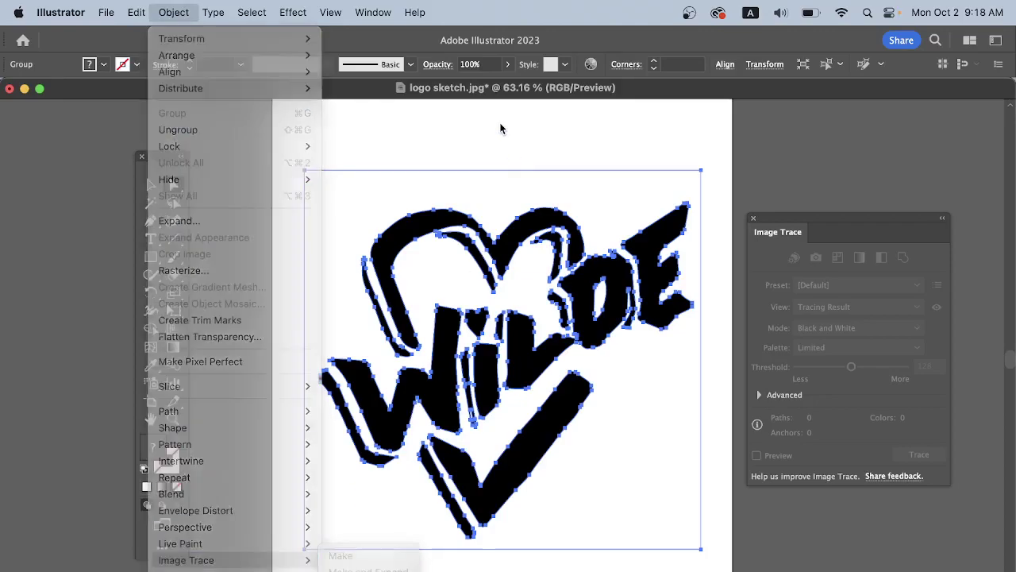
# - Examine the expanded logo by selecting the heart outline alone with Direct Selection and the whole group with Selection
pyautogui.click(491, 153)
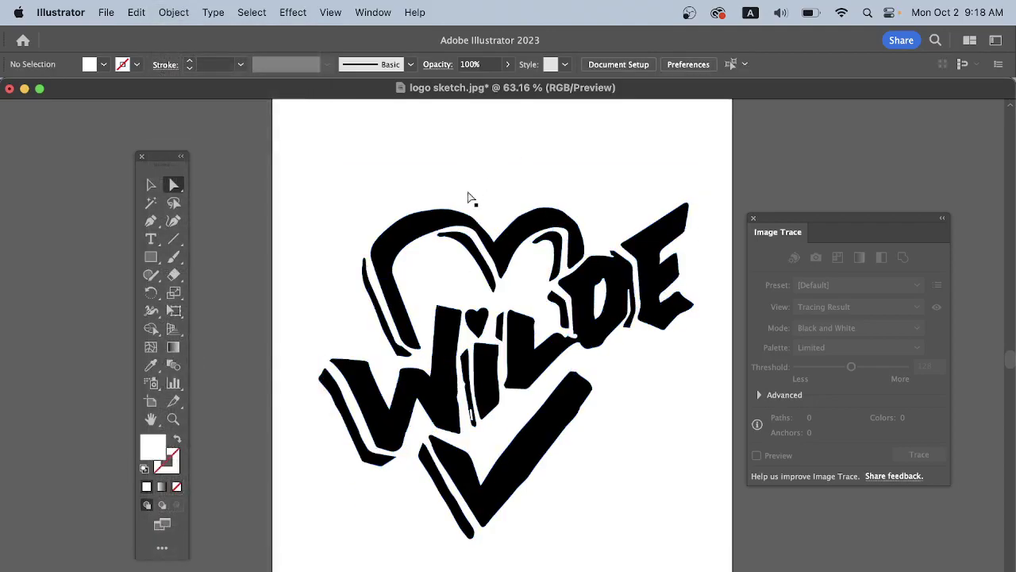
pyautogui.click(454, 226)
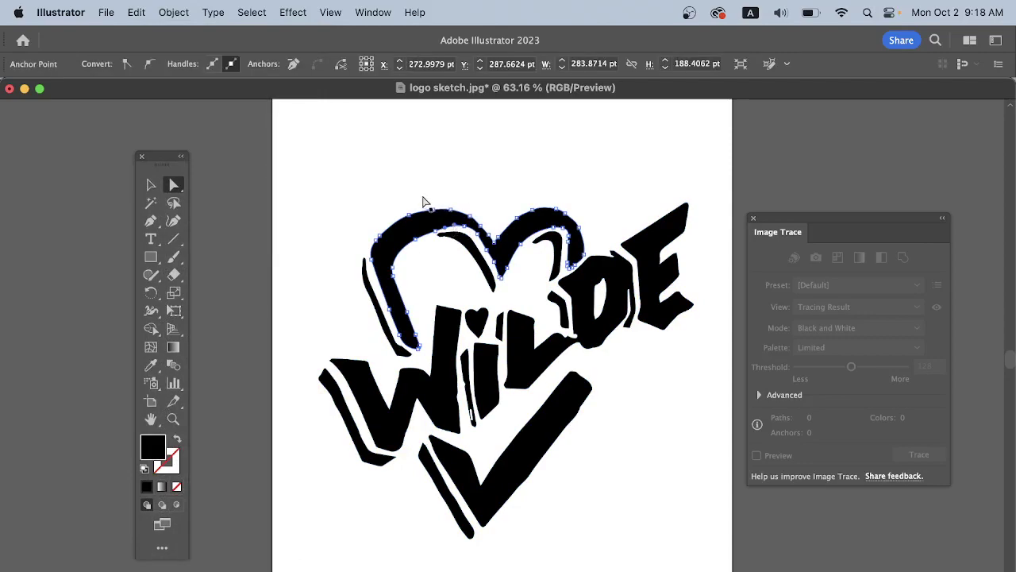
pyautogui.click(151, 185)
pyautogui.click(355, 151)
pyautogui.click(409, 231)
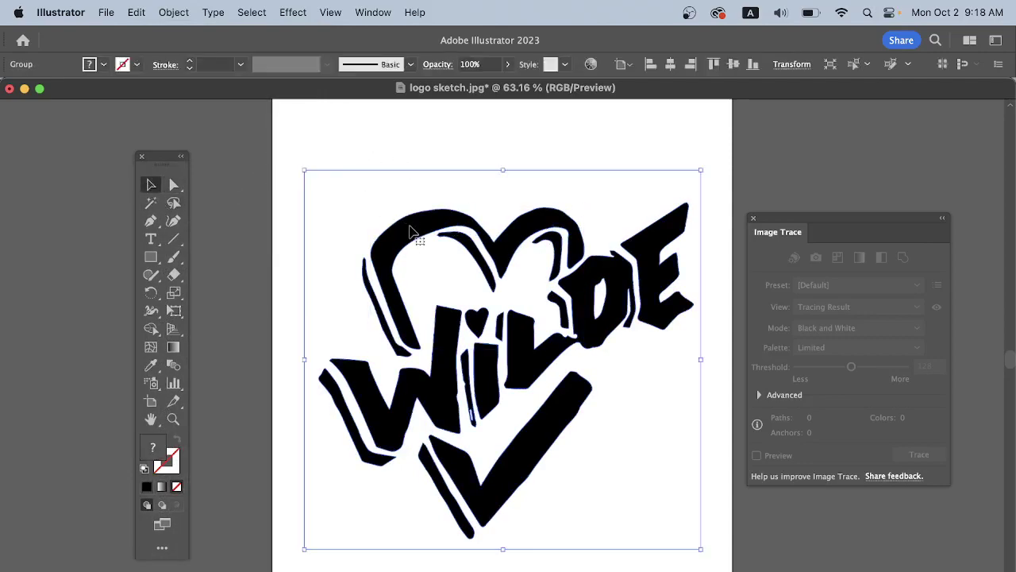
pyautogui.click(174, 185)
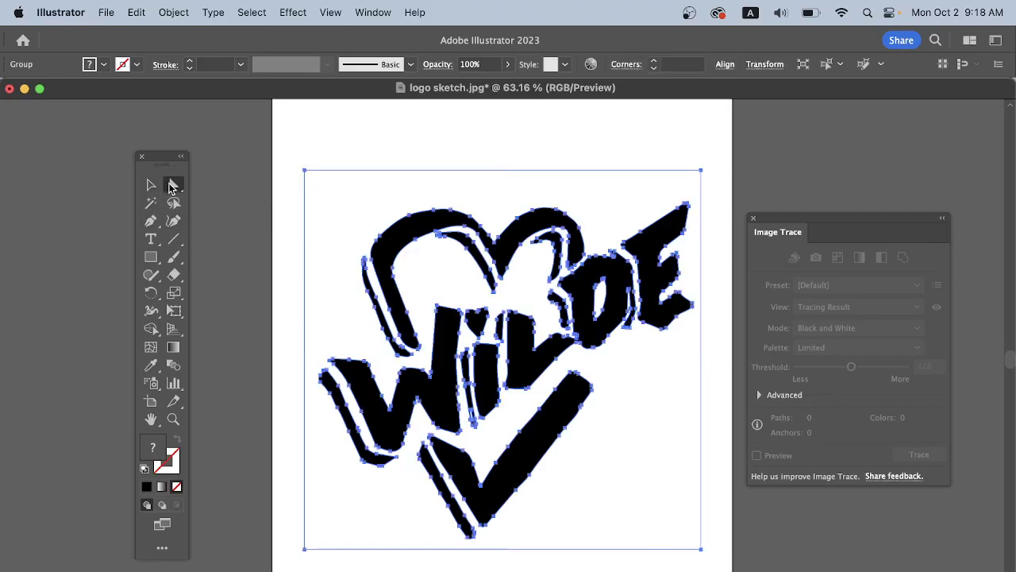
pyautogui.click(397, 132)
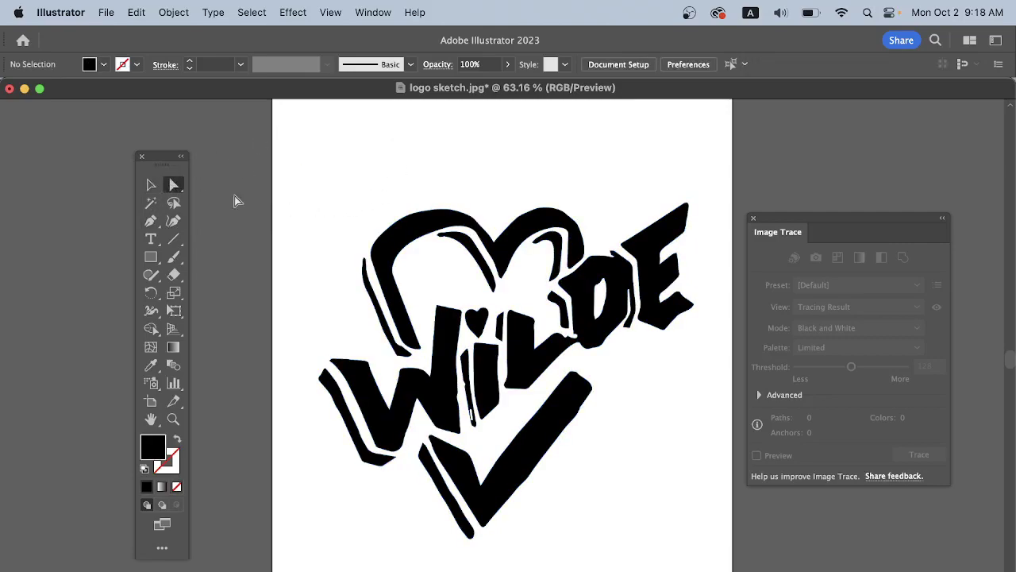
# - Delete the white background shape behind the traced logo
pyautogui.click(486, 178)
pyautogui.click(358, 136)
pyautogui.click(352, 172)
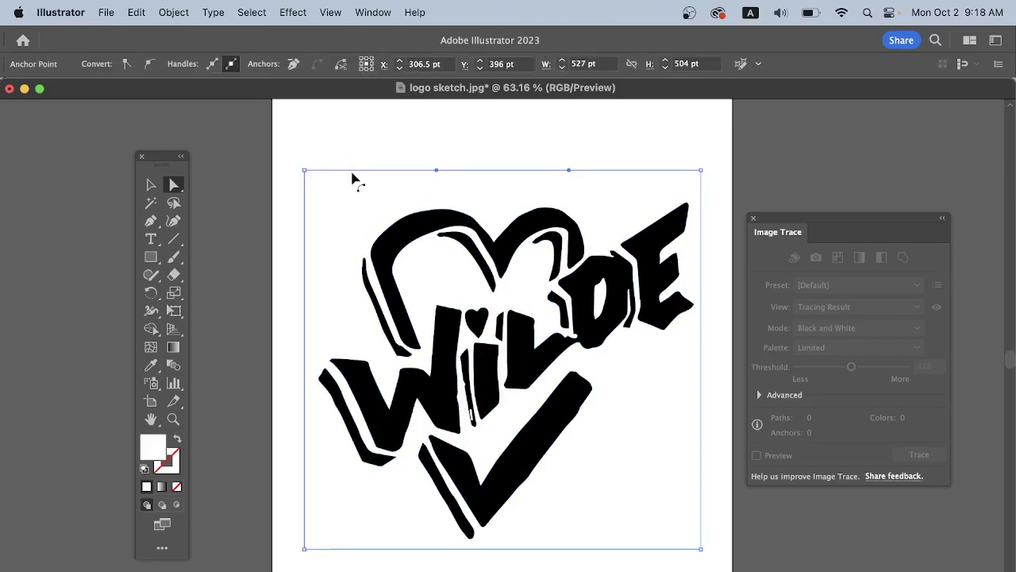
pyautogui.press('Delete')
pyautogui.press('Delete')
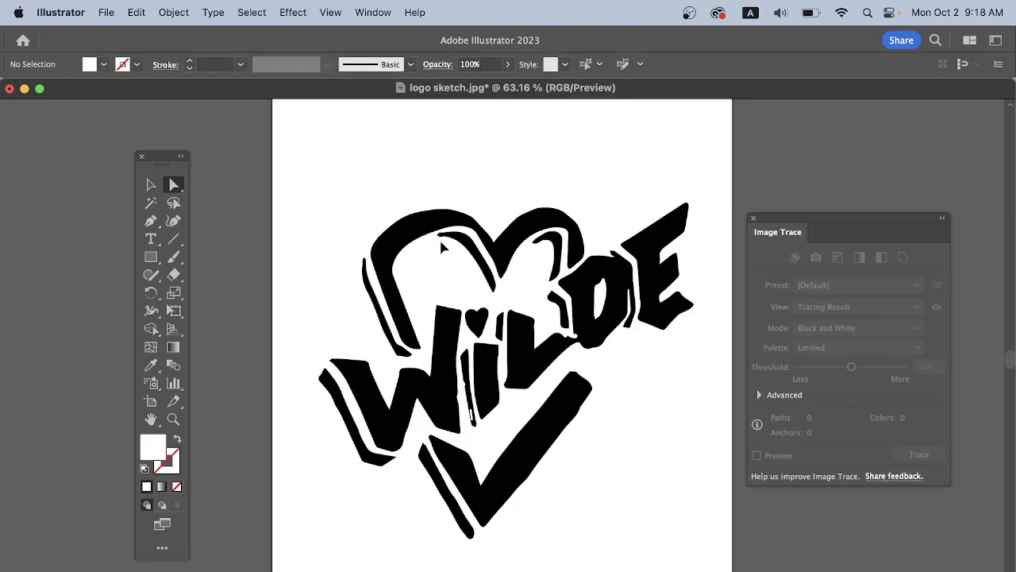
# - Switch to Outline view and examine the anchor points of the heart outline, the LD letters and the E
pyautogui.hotkey('ctrl', 'y')
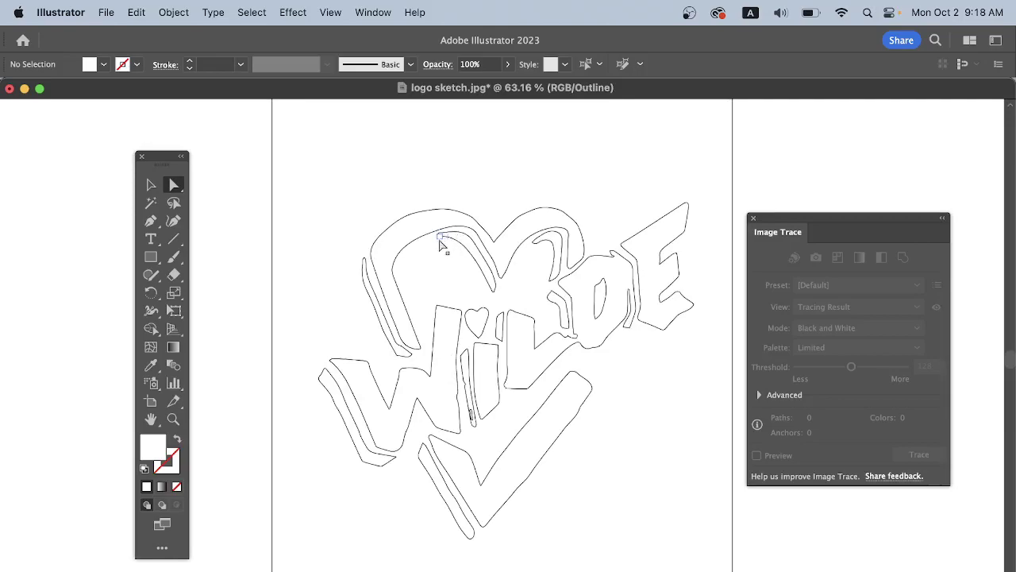
pyautogui.click(417, 240)
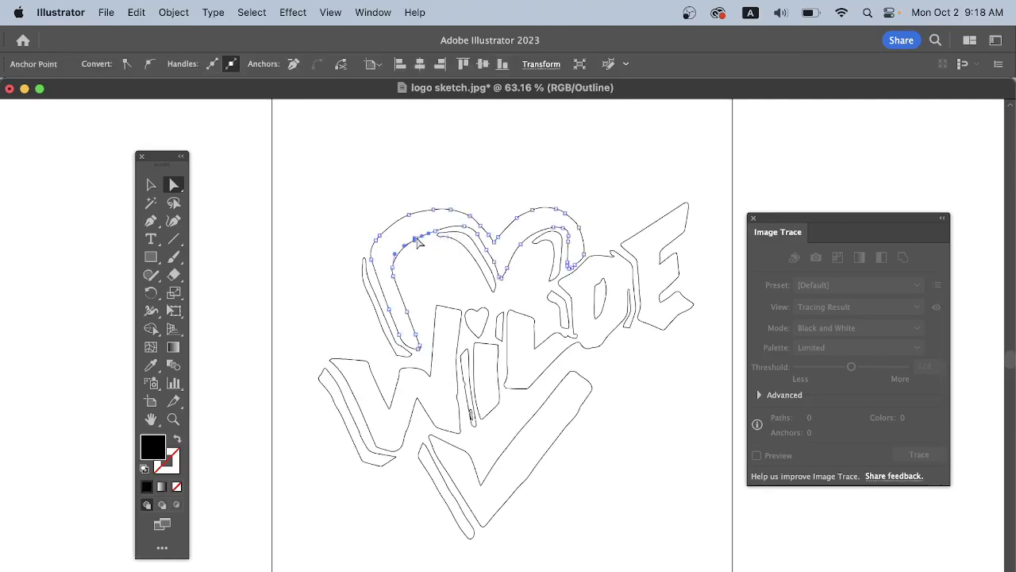
pyautogui.click(601, 254)
pyautogui.click(600, 256)
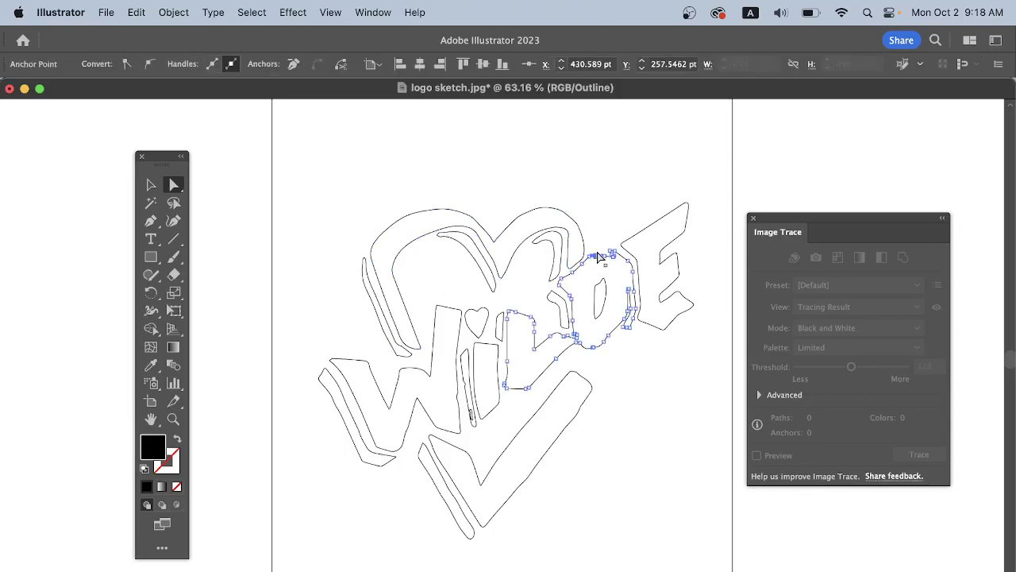
pyautogui.click(647, 228)
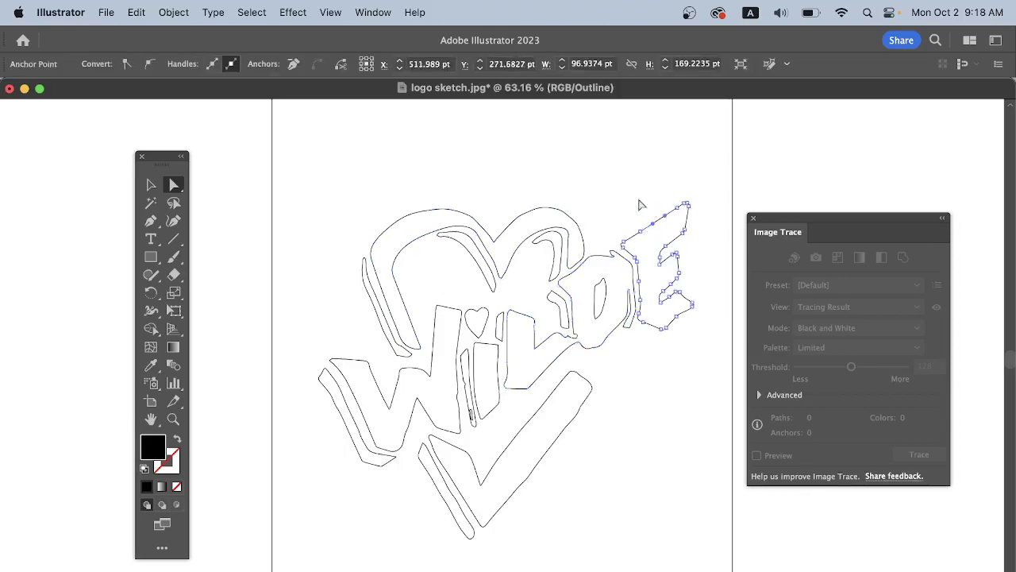
pyautogui.click(343, 193)
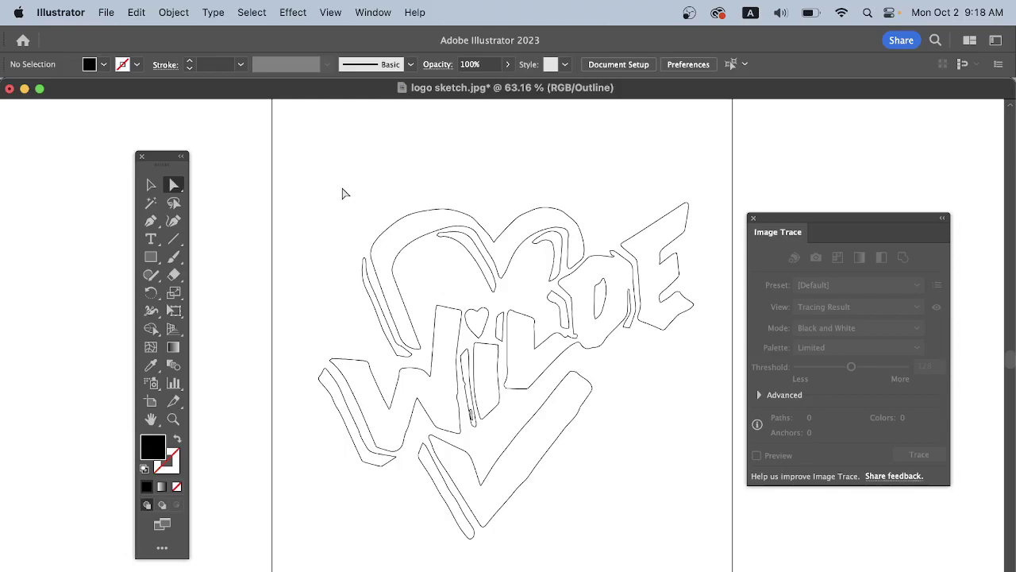
# - Restore the deleted white background shape, delete it again, and return the logo to the filled Preview view
pyautogui.press('super+a')
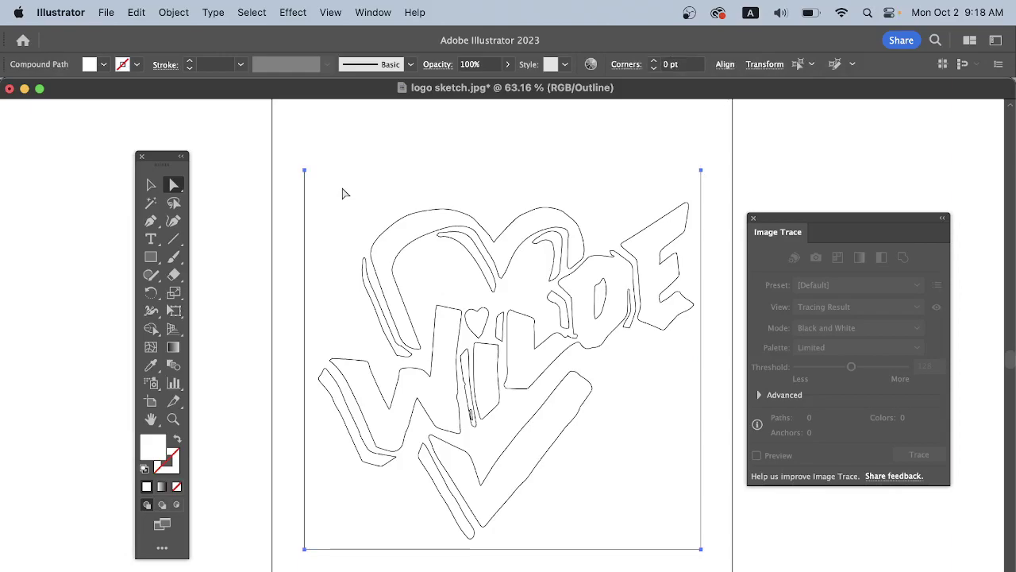
pyautogui.press('Delete')
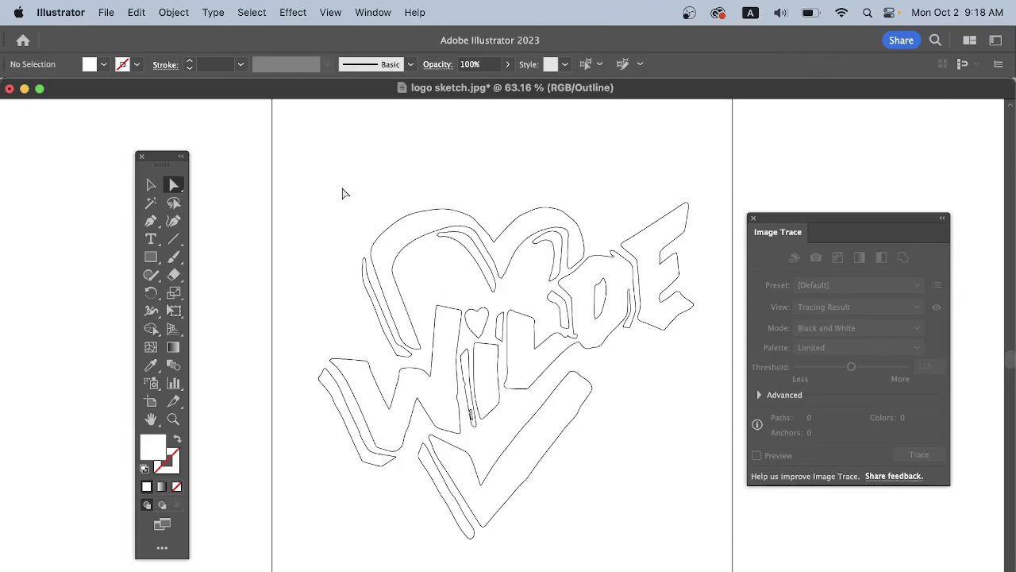
pyautogui.press('super+y')
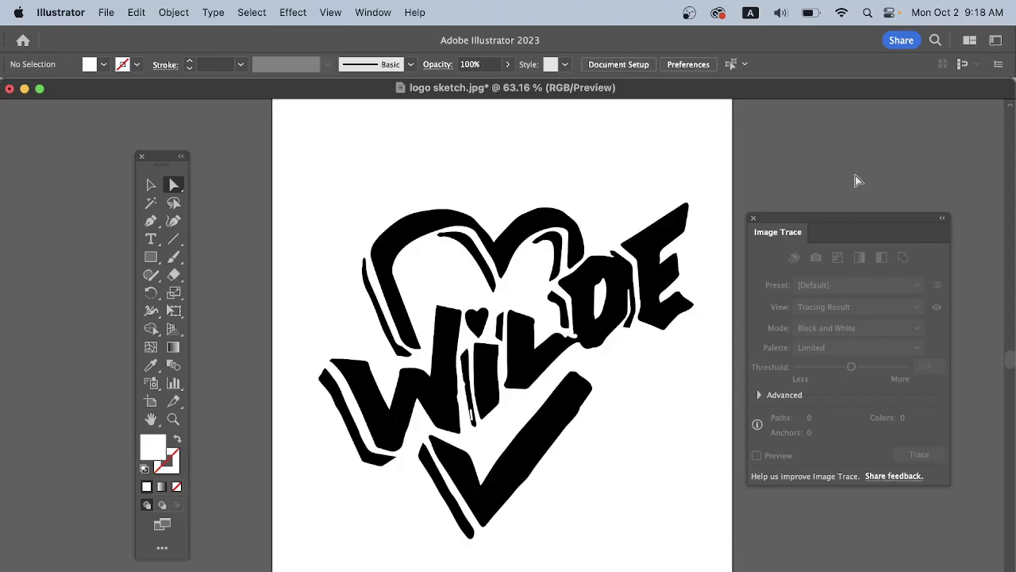
# - Try moving the heart outline up and away from the rest of the logo, and undo the move
pyautogui.moveTo(856, 215); pyautogui.dragTo(865, 168)
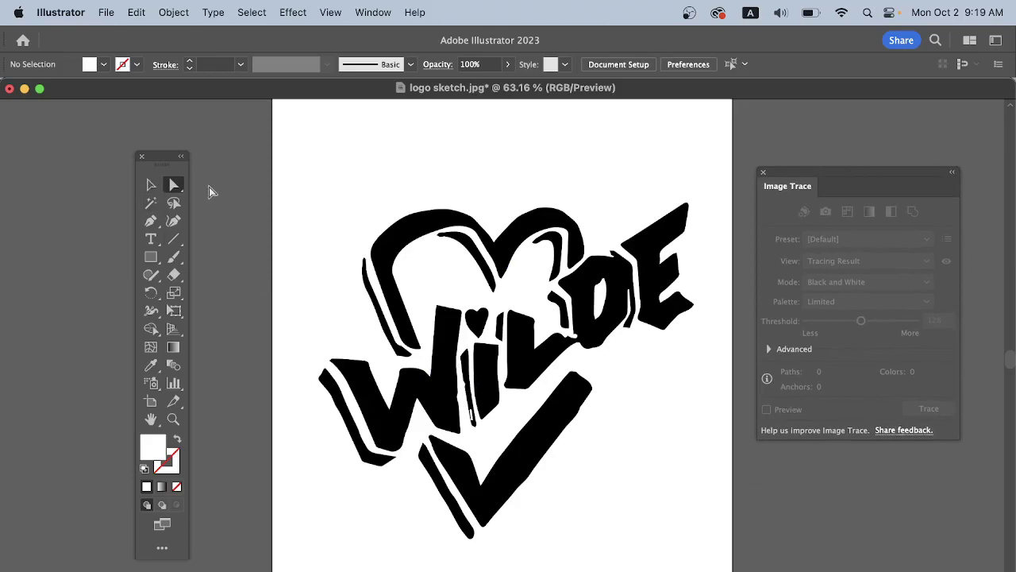
pyautogui.click(398, 235)
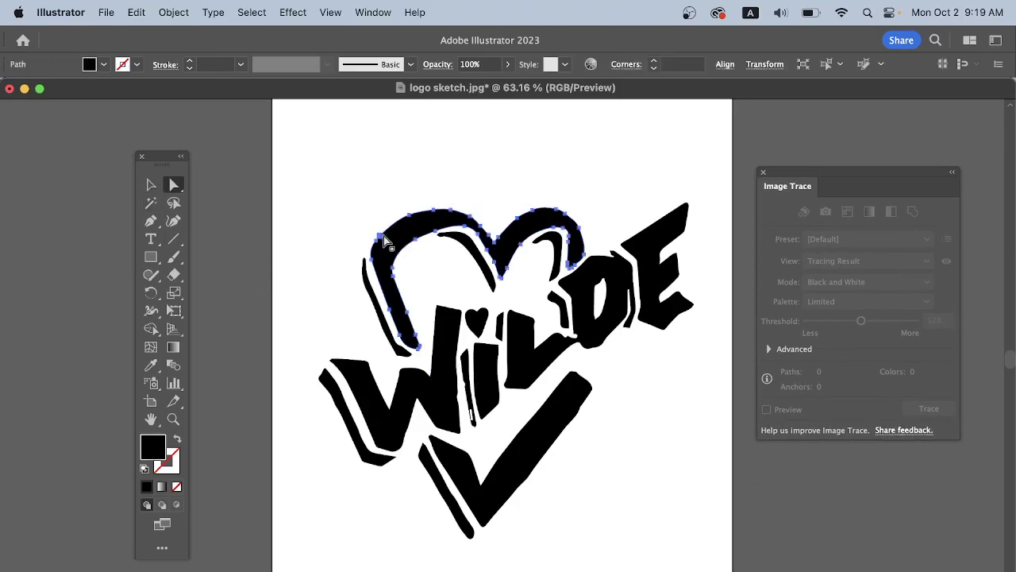
pyautogui.moveTo(398, 235)
pyautogui.mouseDown()
pyautogui.moveTo(347, 175)
pyautogui.moveTo(426, 167)
pyautogui.moveTo(405, 184)
pyautogui.mouseUp()
pyautogui.press('super+z')
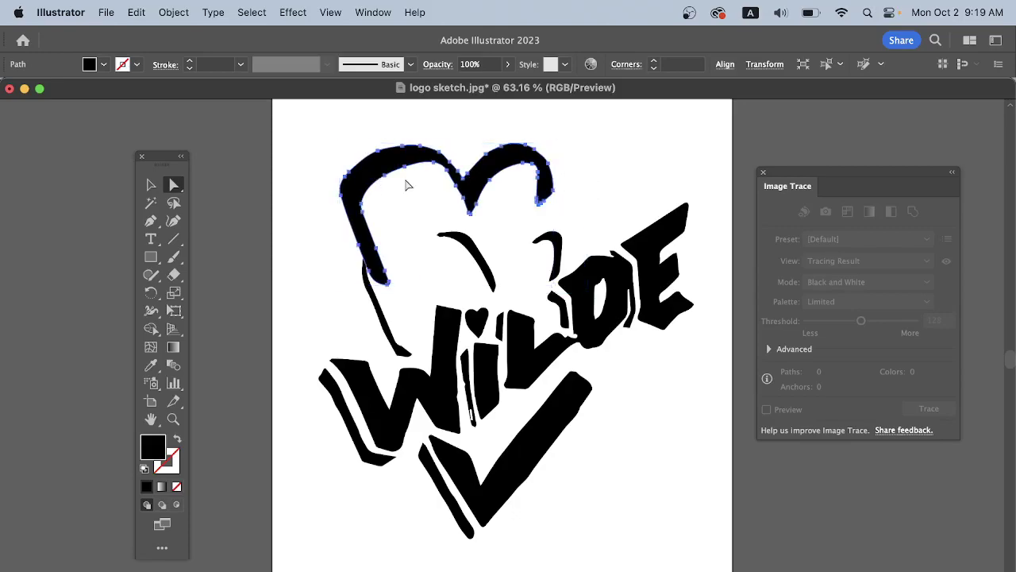
pyautogui.press('super+z')
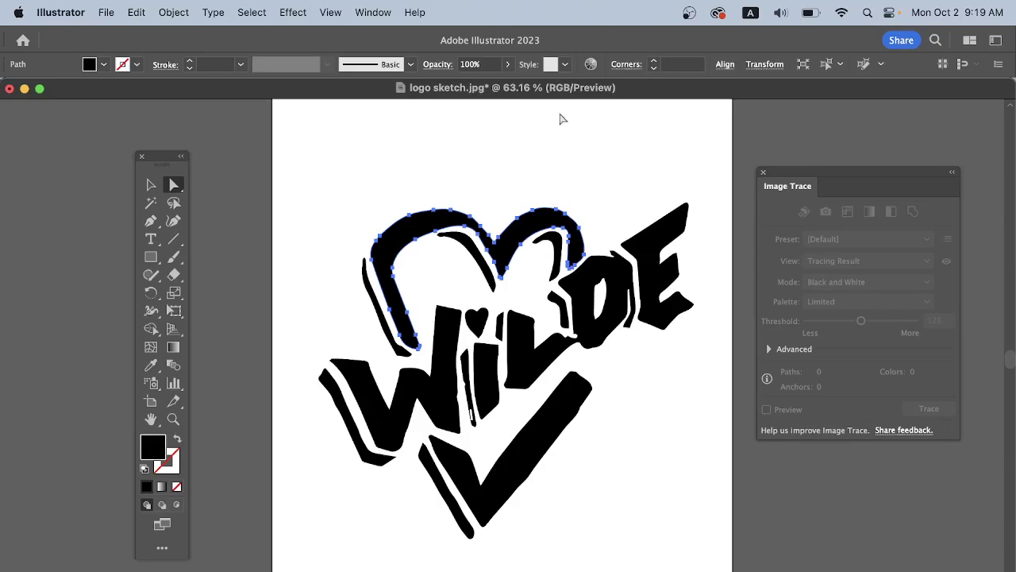
# - Show the Color panel, switch its color model from Grayscale to RGB, and deselect the heart outline
pyautogui.click(372, 12)
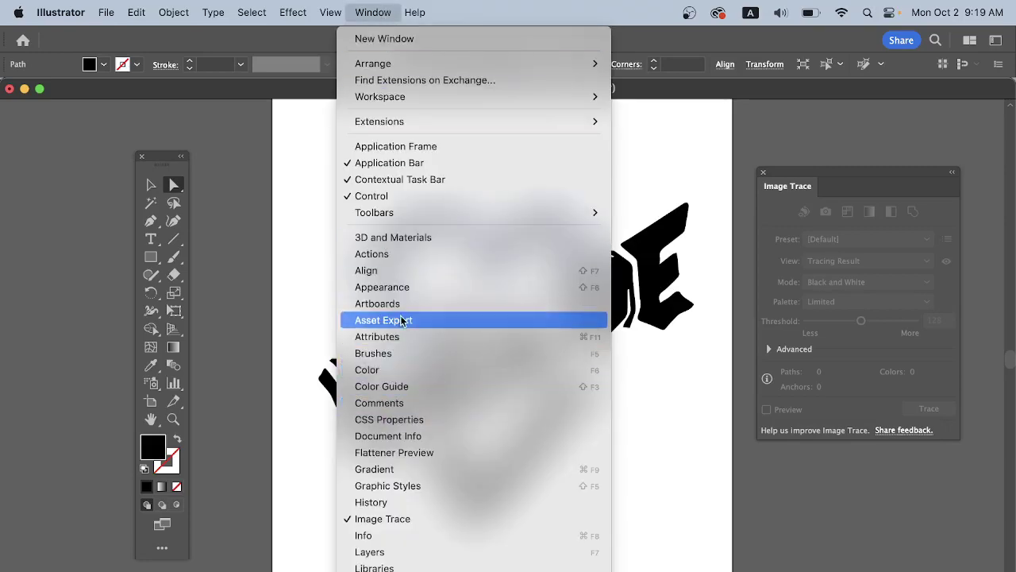
pyautogui.click(397, 370)
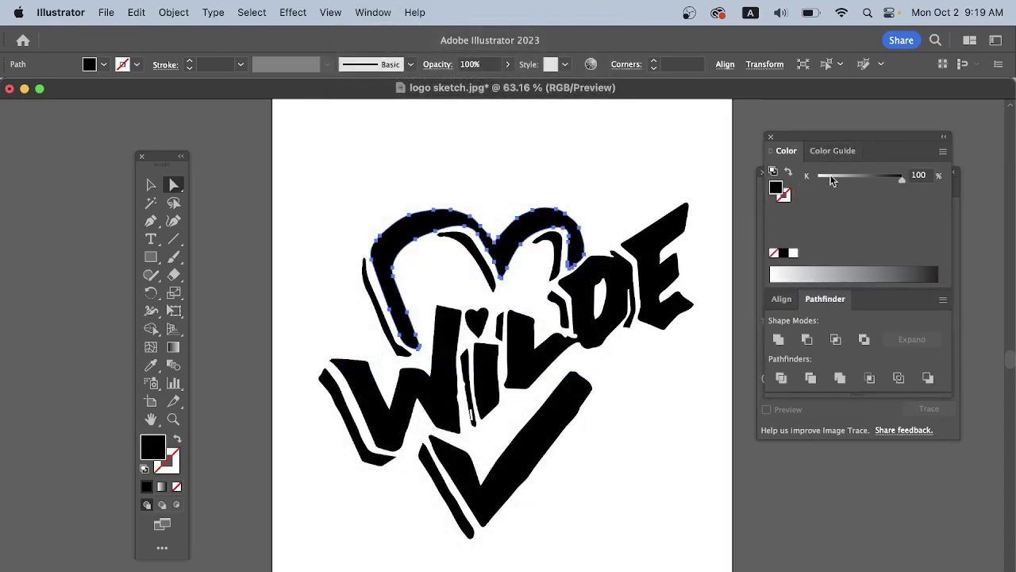
pyautogui.click(944, 151)
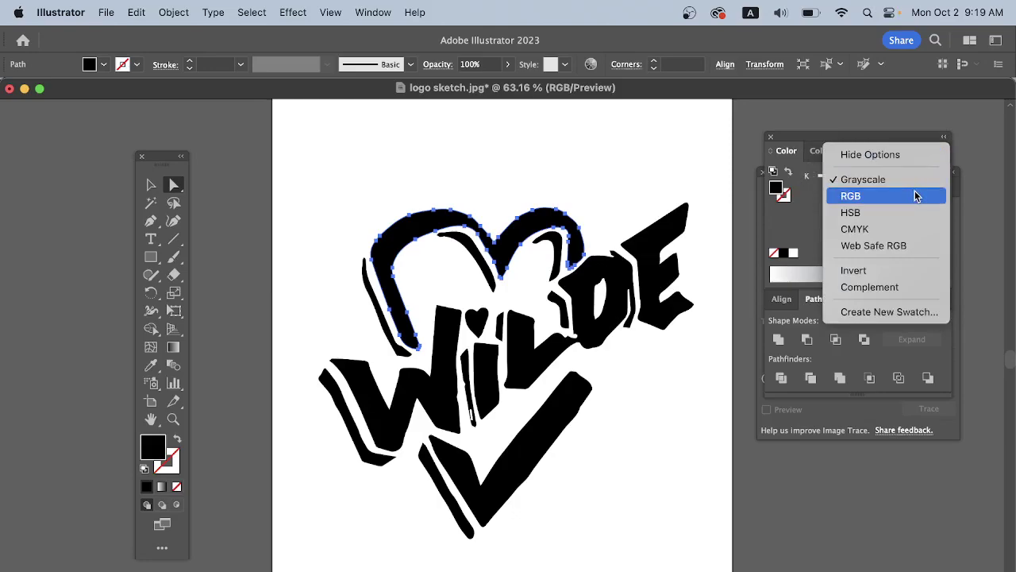
pyautogui.click(860, 198)
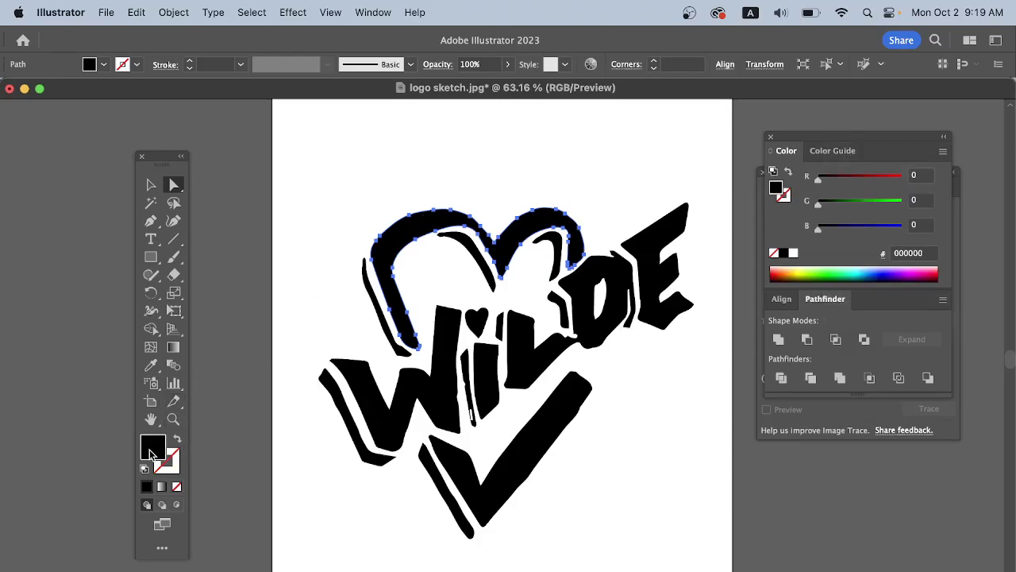
pyautogui.click(349, 200)
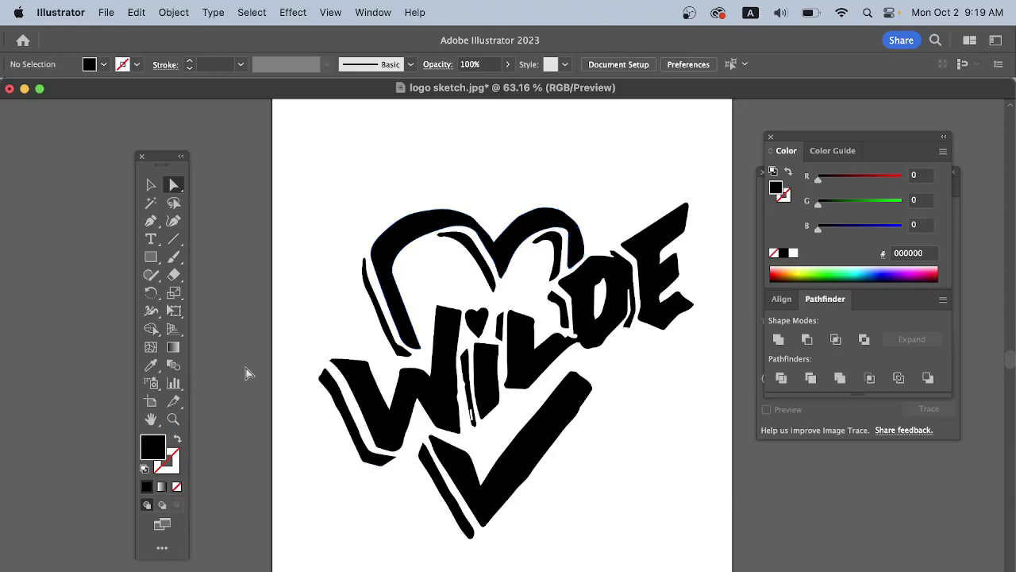
# - Fill the heart outline with dark red 8E0314 using the Color Picker and deselect it
pyautogui.click(375, 236)
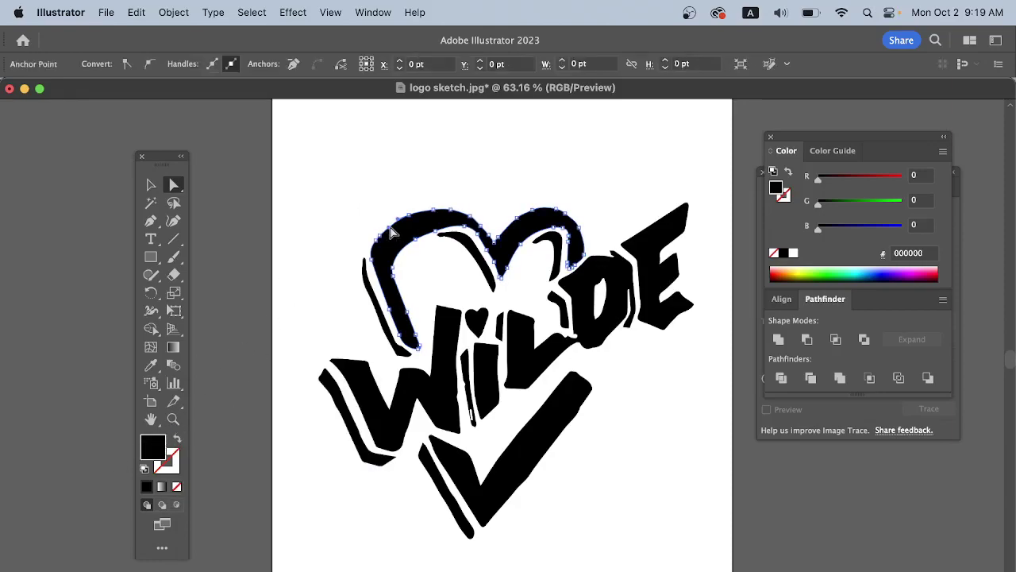
pyautogui.doubleClick(155, 449)
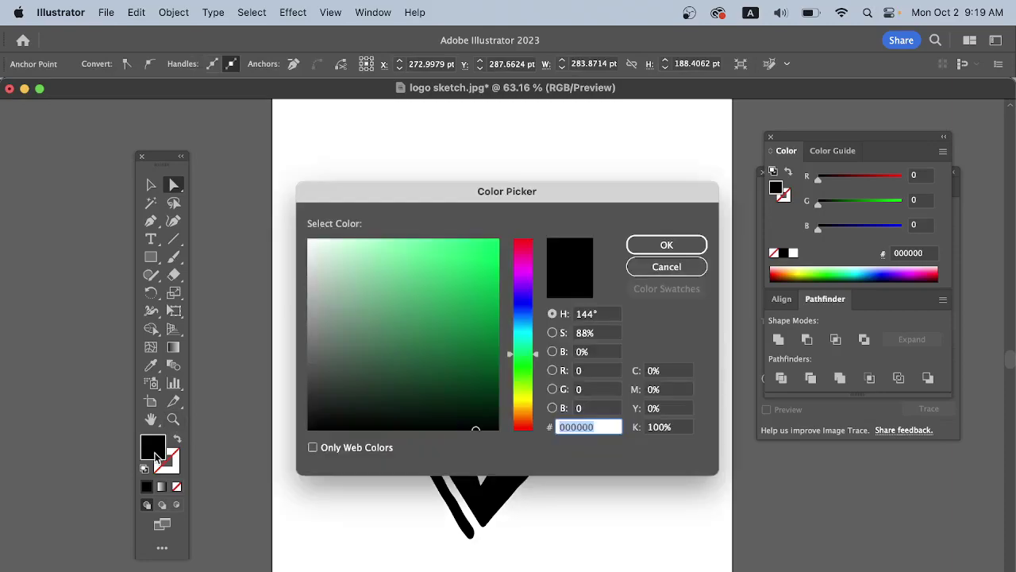
pyautogui.click(468, 306)
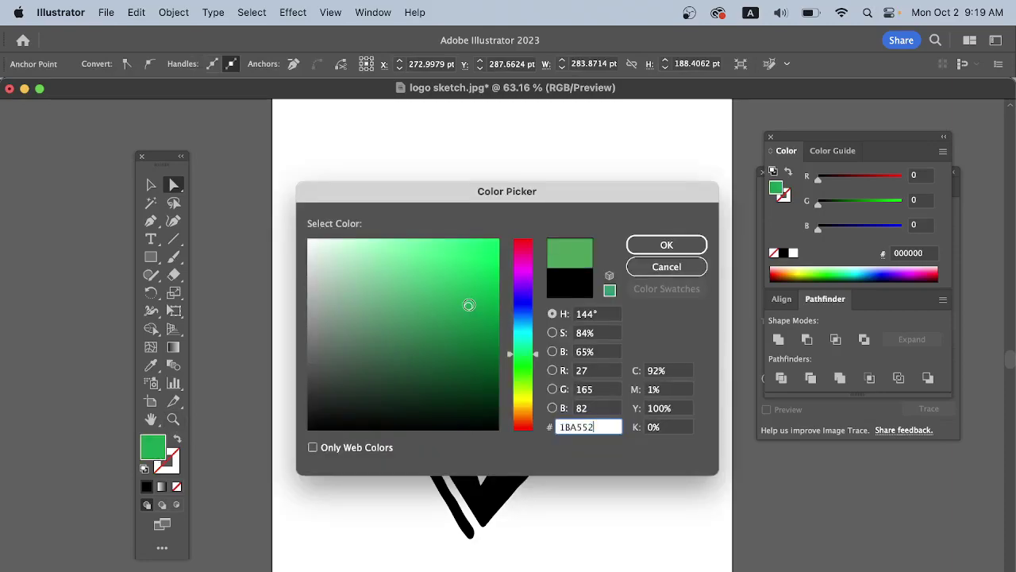
pyautogui.click(526, 249)
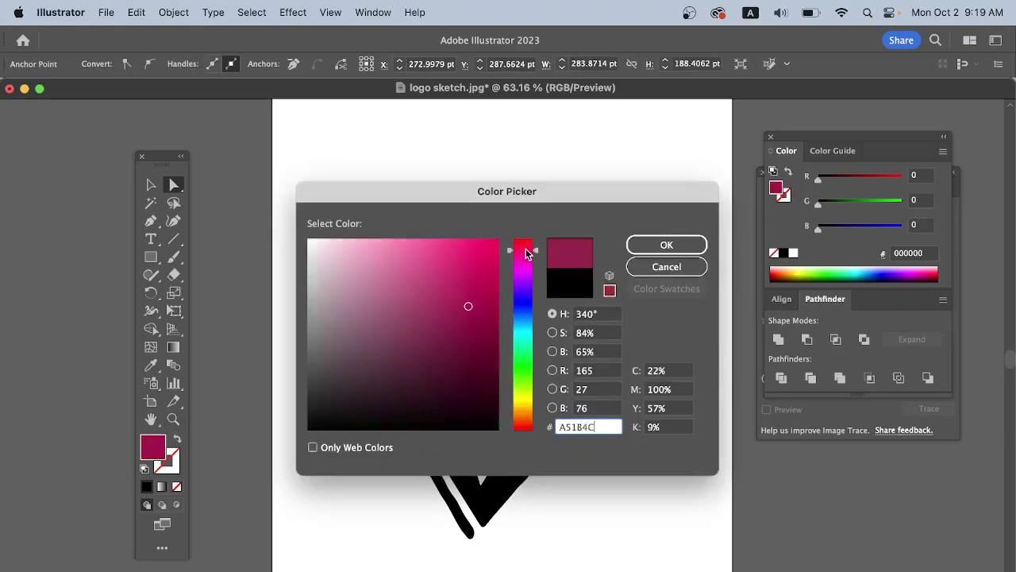
pyautogui.click(524, 241)
pyautogui.click(466, 261)
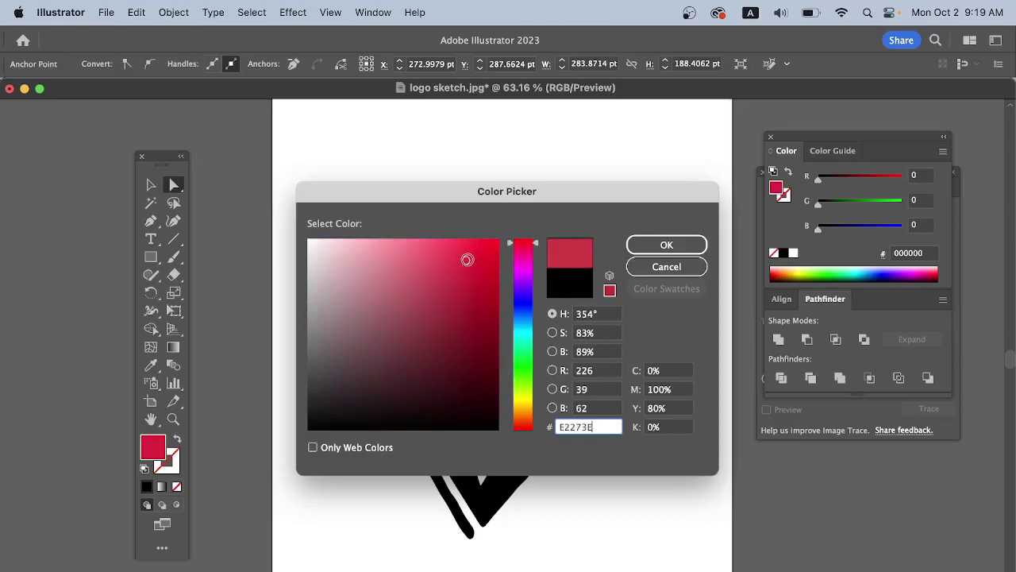
pyautogui.click(496, 325)
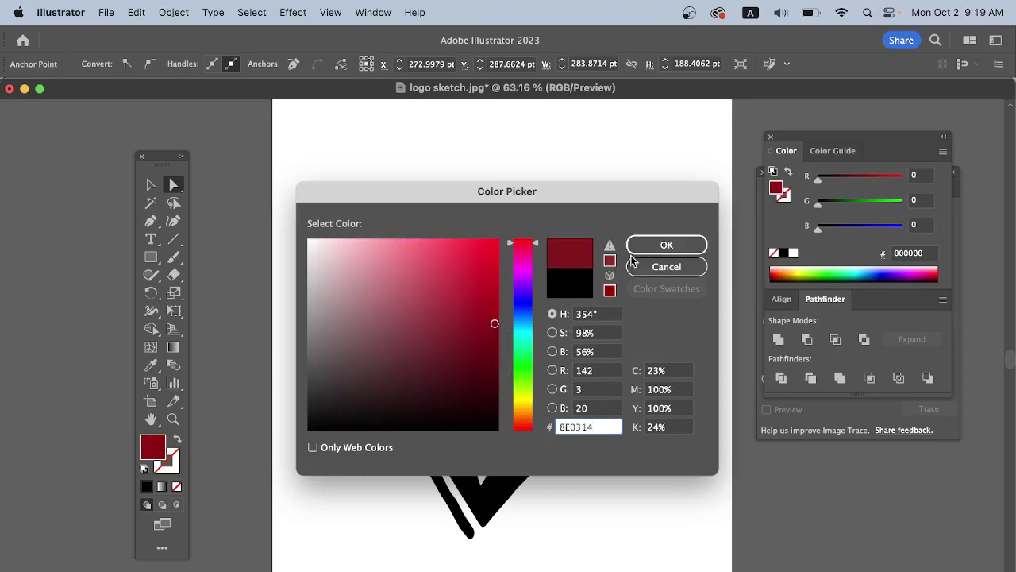
pyautogui.click(656, 247)
pyautogui.click(369, 217)
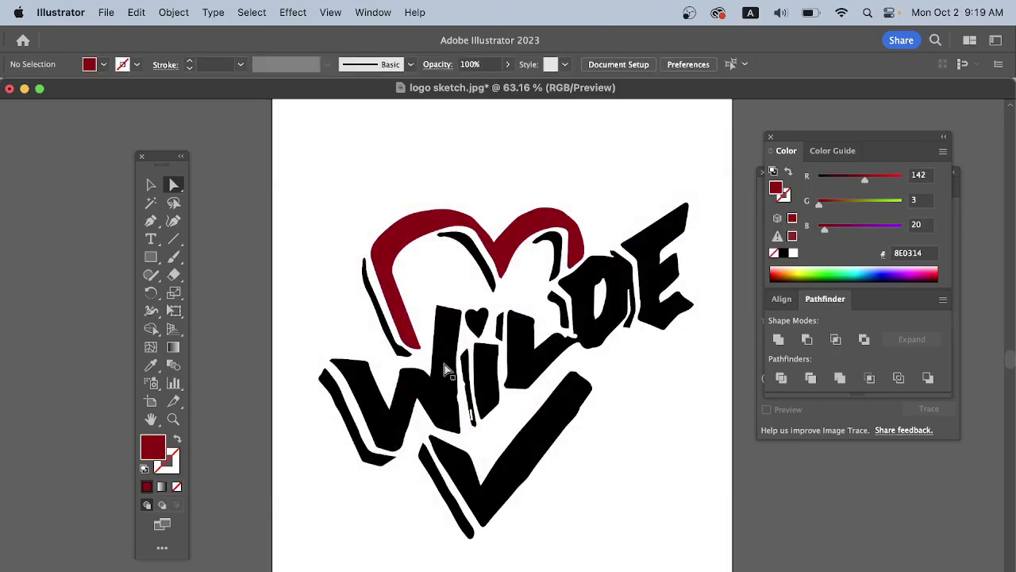
# - Undo the dark red fill on the heart outline and leave the artwork deselected
pyautogui.press('super+z')
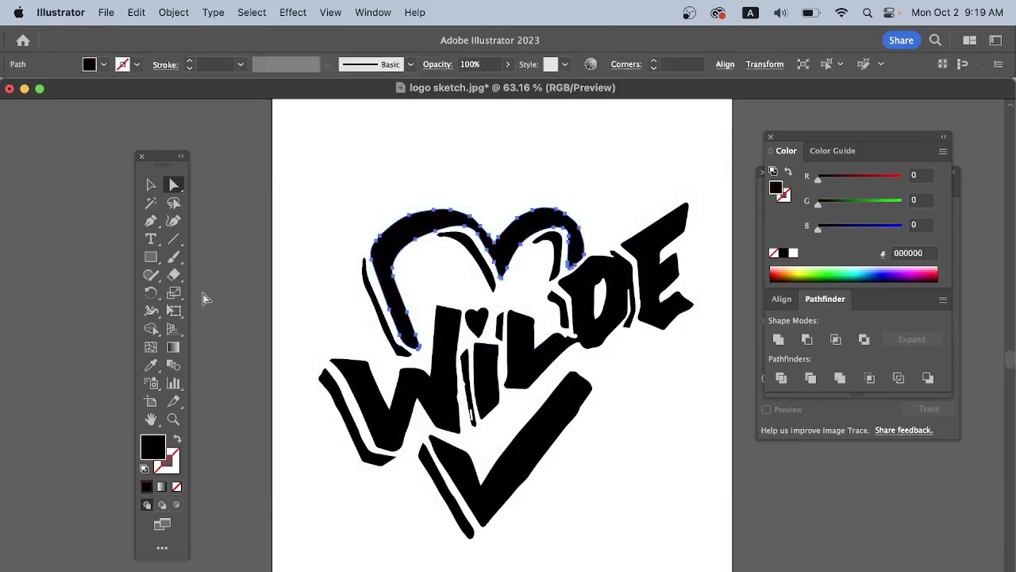
pyautogui.click(353, 145)
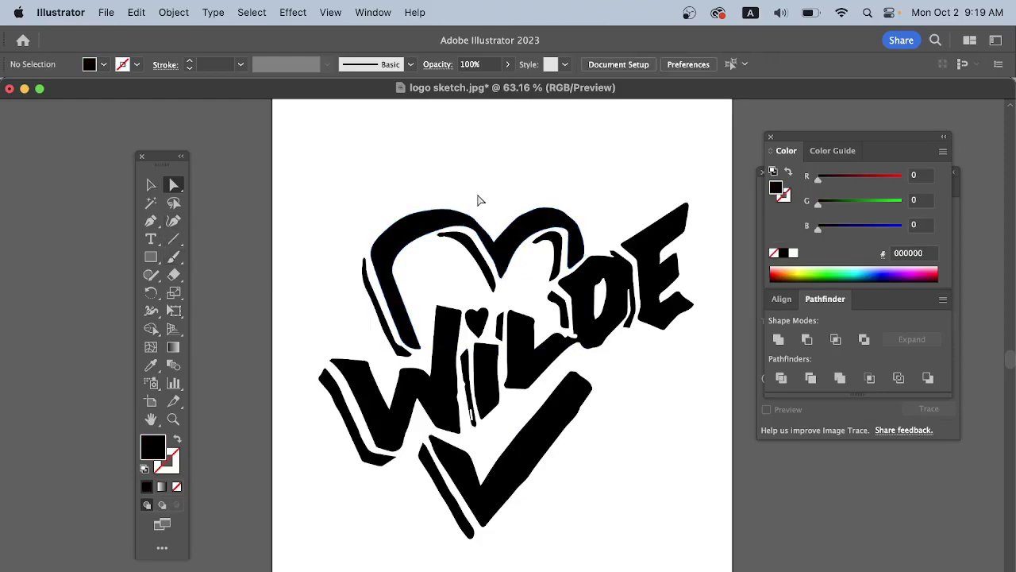
pyautogui.click(433, 229)
pyautogui.click(378, 193)
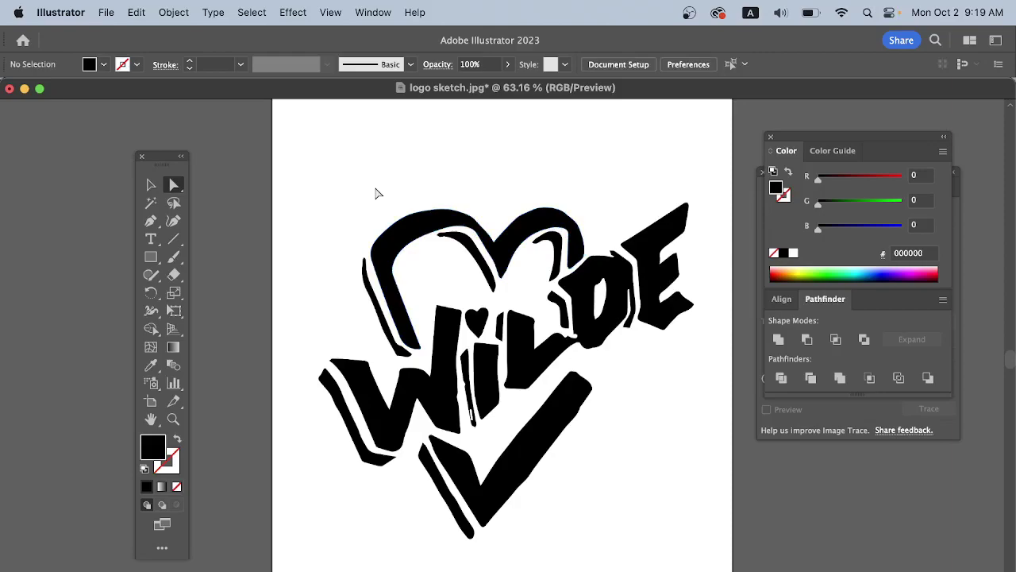